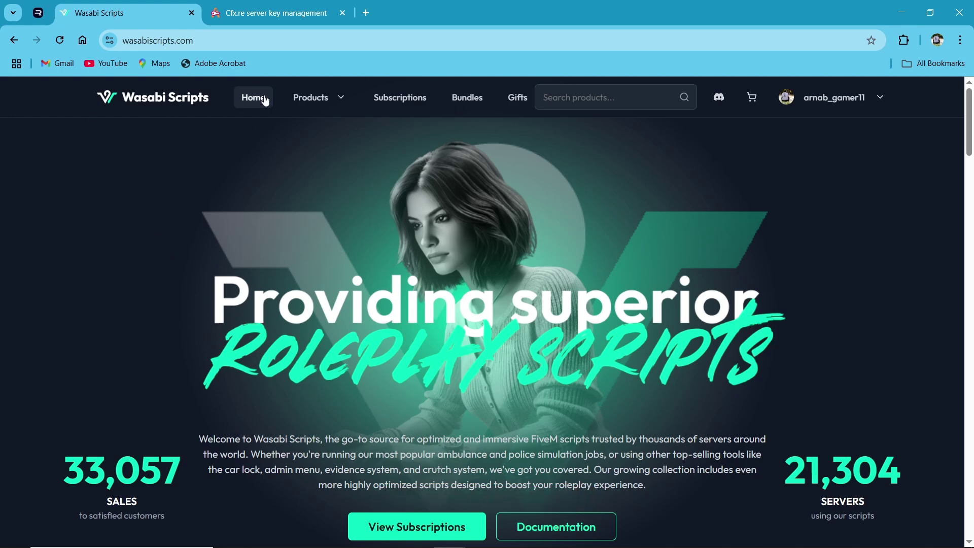
Open the Gang Wars product page from Products > Crime Series.
left_click(310, 97)
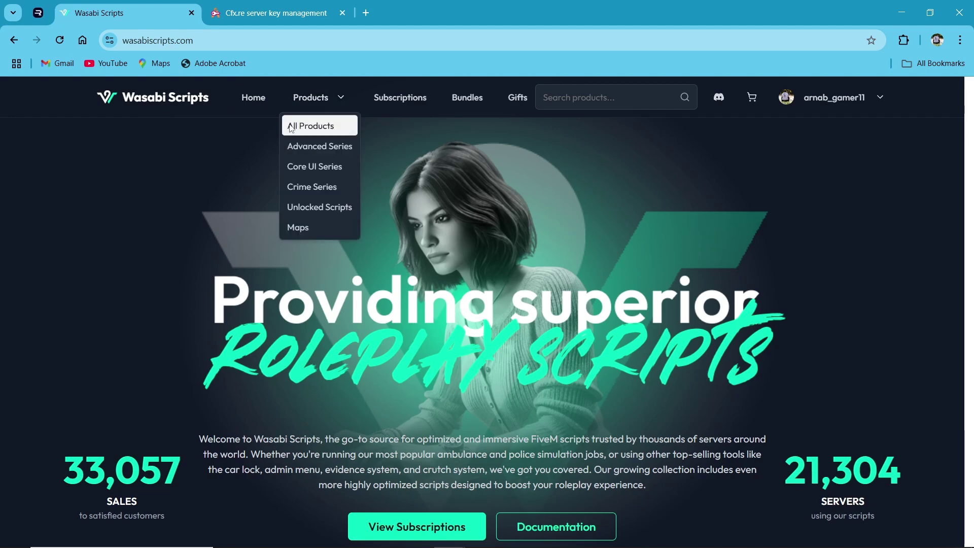
left_click(305, 188)
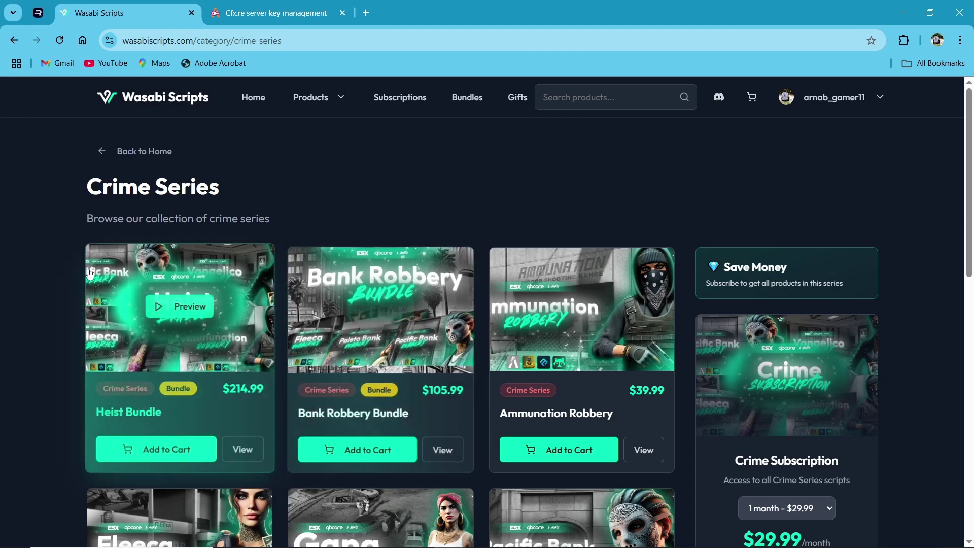
scroll(469, 195, "down", 3)
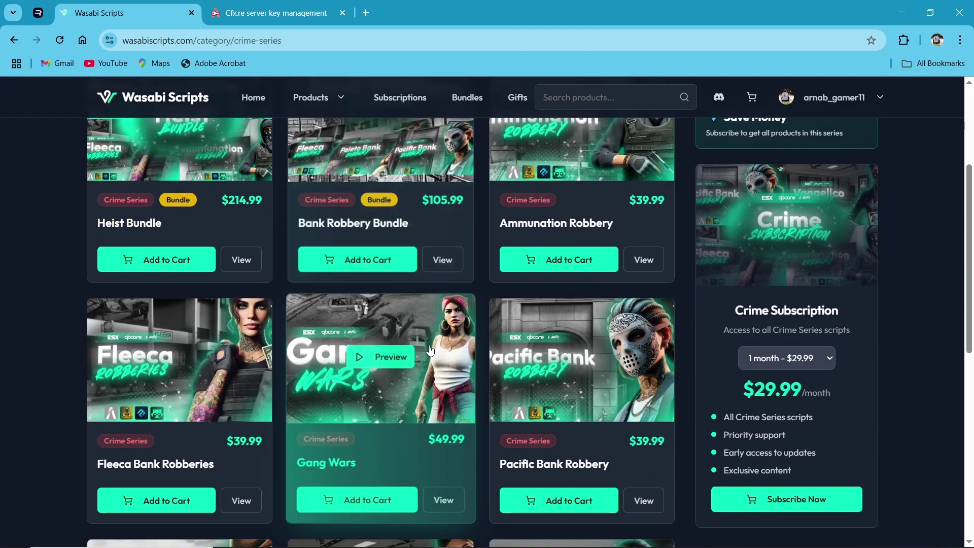
left_click(386, 444)
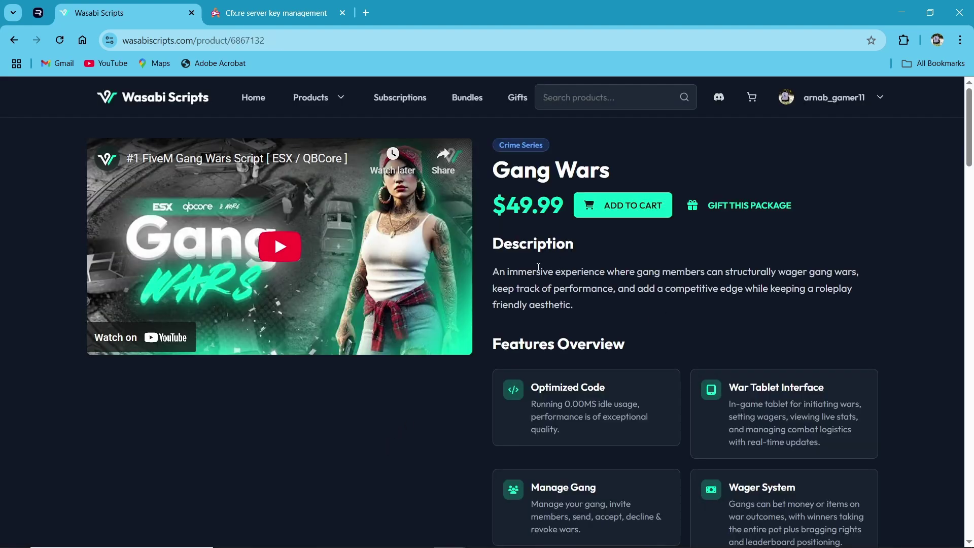
scroll(544, 344, "down", 4)
scroll(544, 364, "down", 3)
scroll(567, 213, "up", 3)
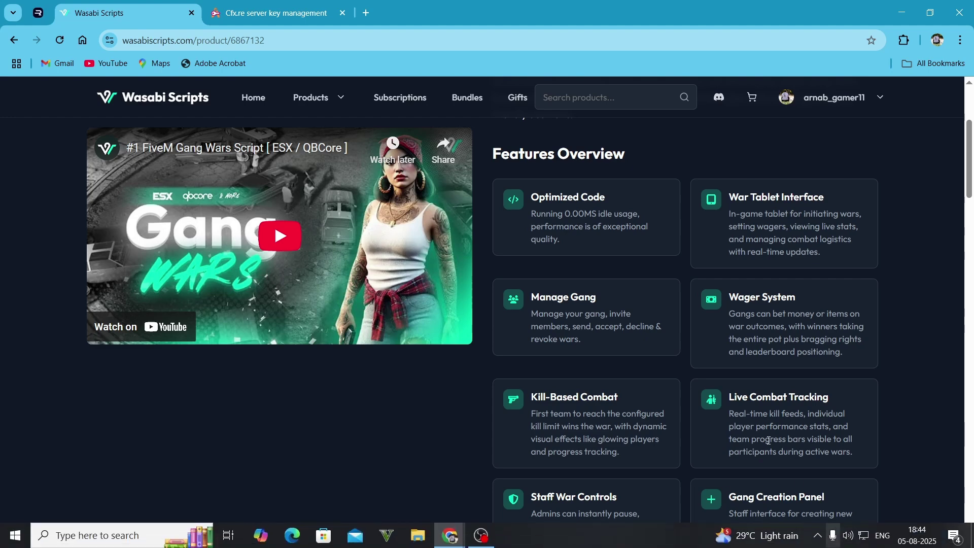
scroll(612, 217, "up", 4)
Add Gang Wars ($49.99) to the cart and proceed to checkout.
left_click(613, 216)
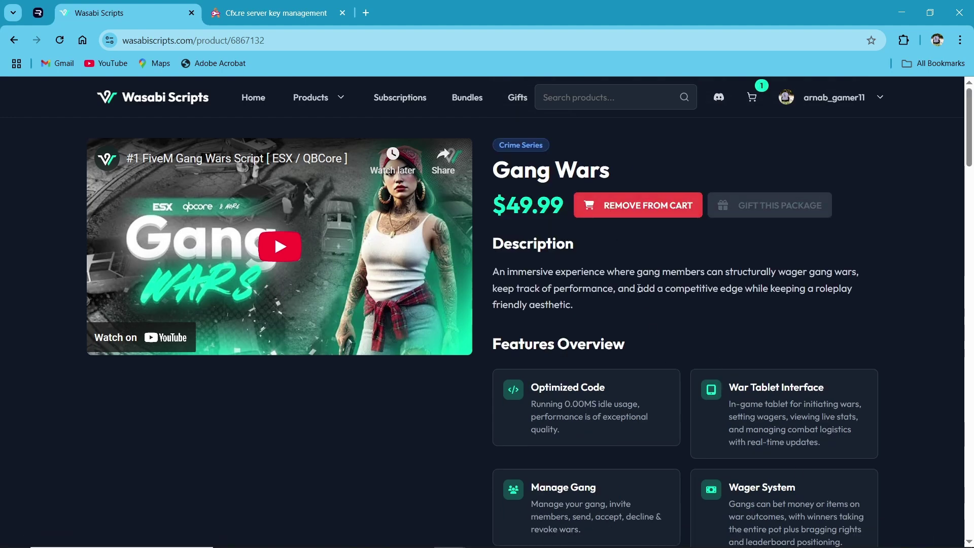
left_click(745, 104)
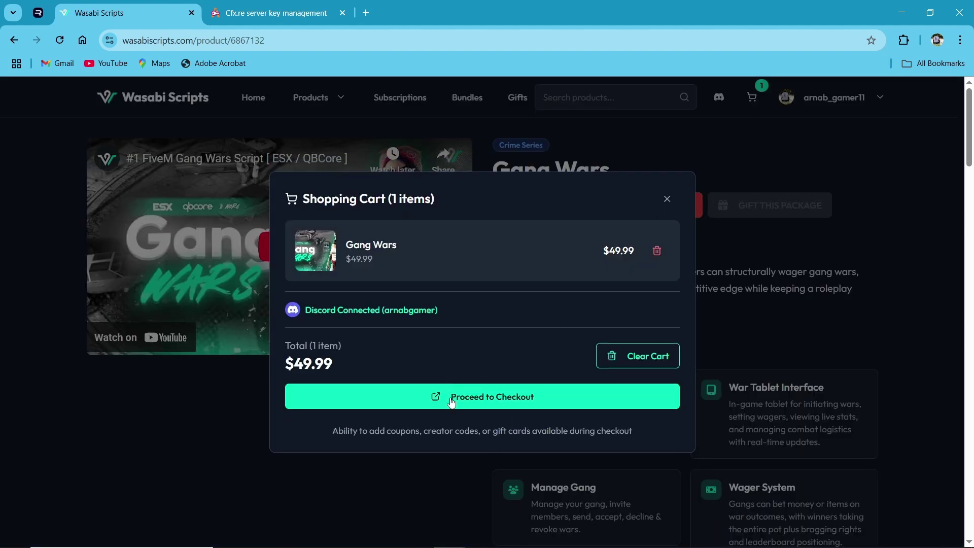
left_click(455, 407)
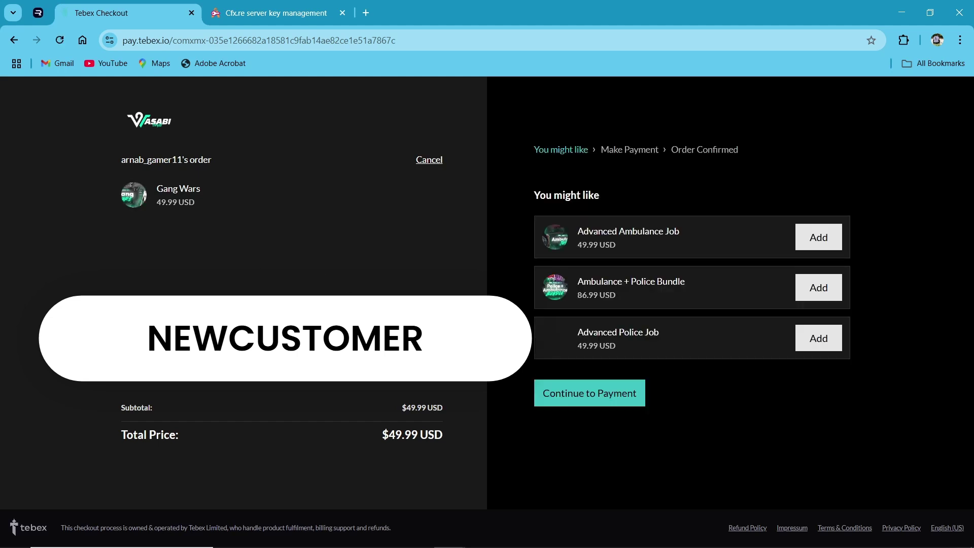
Continue the Gang Wars order to the payment form, then switch to the Cfx.re Keymaster tab.
left_click(581, 400)
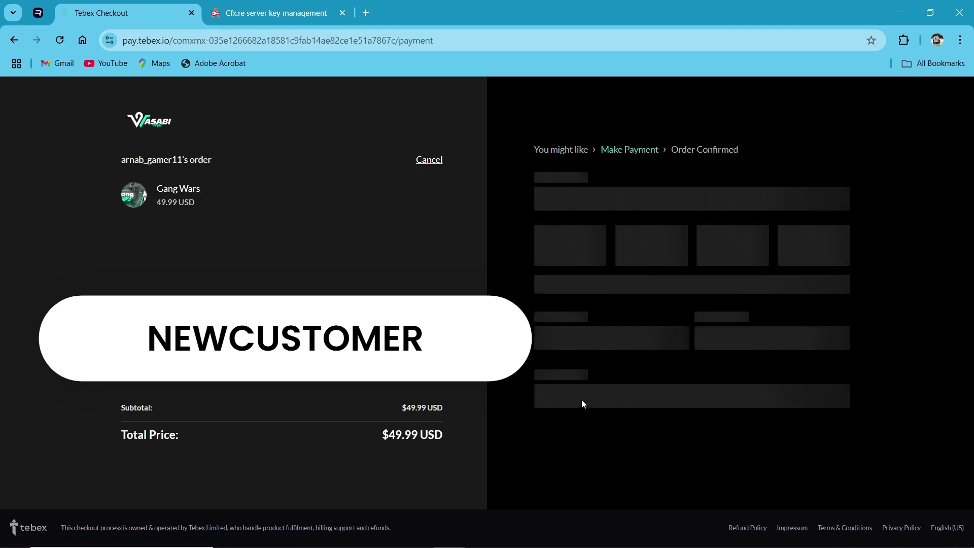
left_click(597, 191)
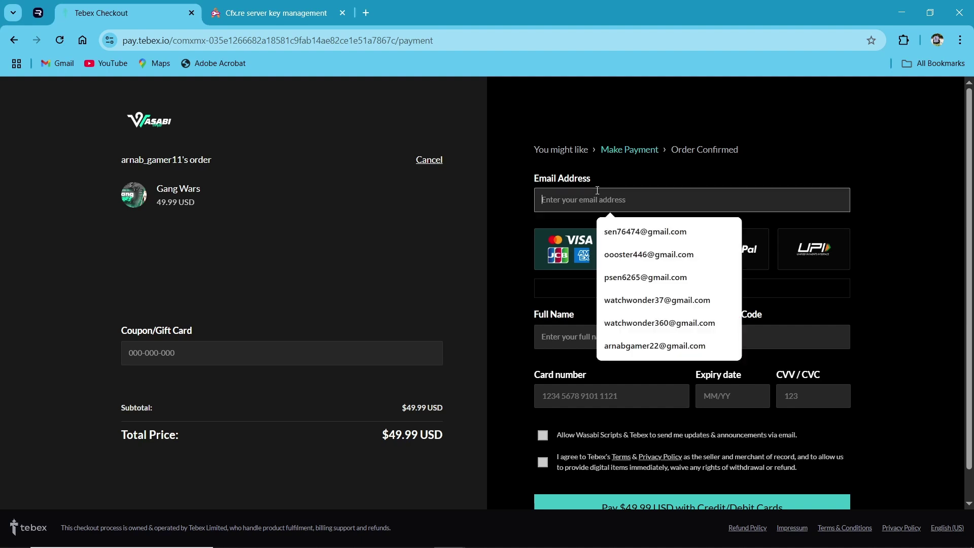
left_click(764, 184)
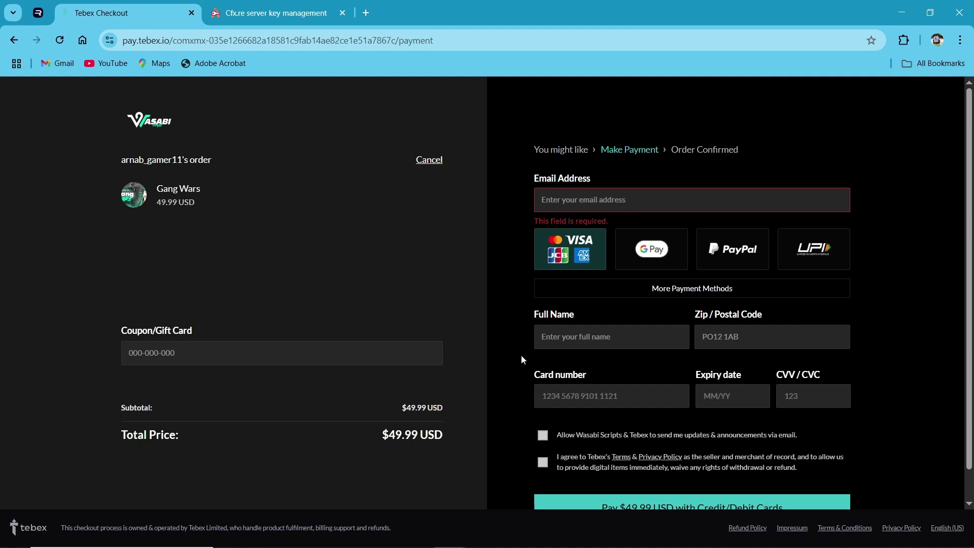
key("ctrl+Tab")
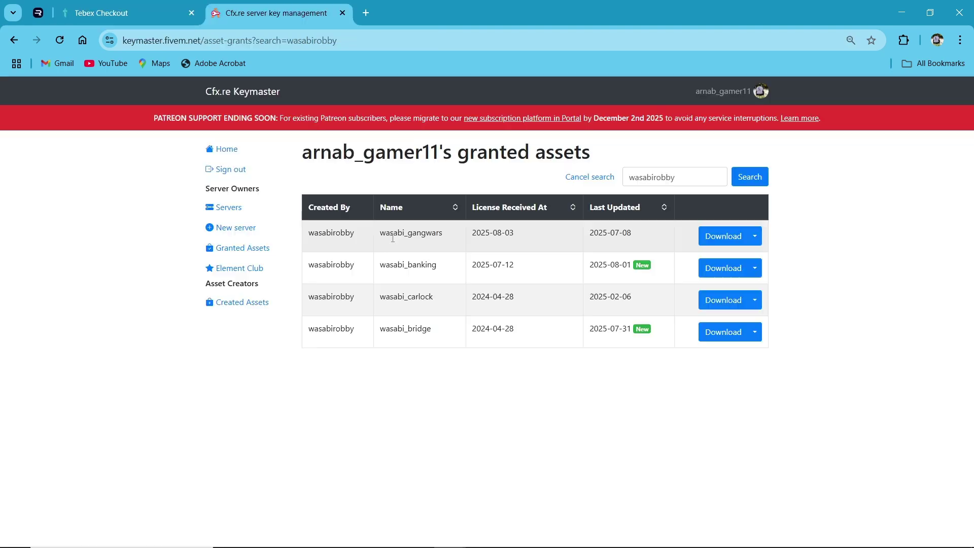
Download wasabi_gangwars.pack.zip from Keymaster and show it in its Pictures folder.
left_click(730, 234)
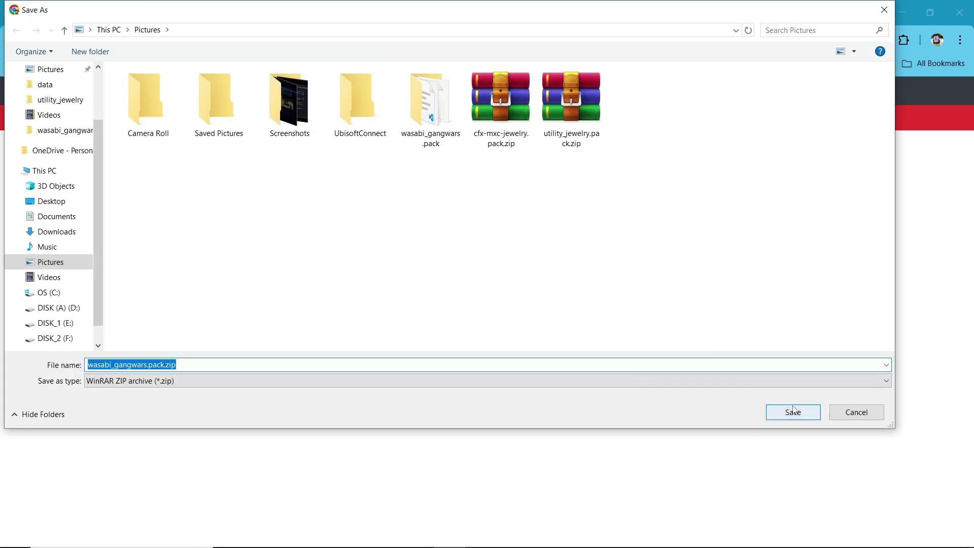
left_click(792, 411)
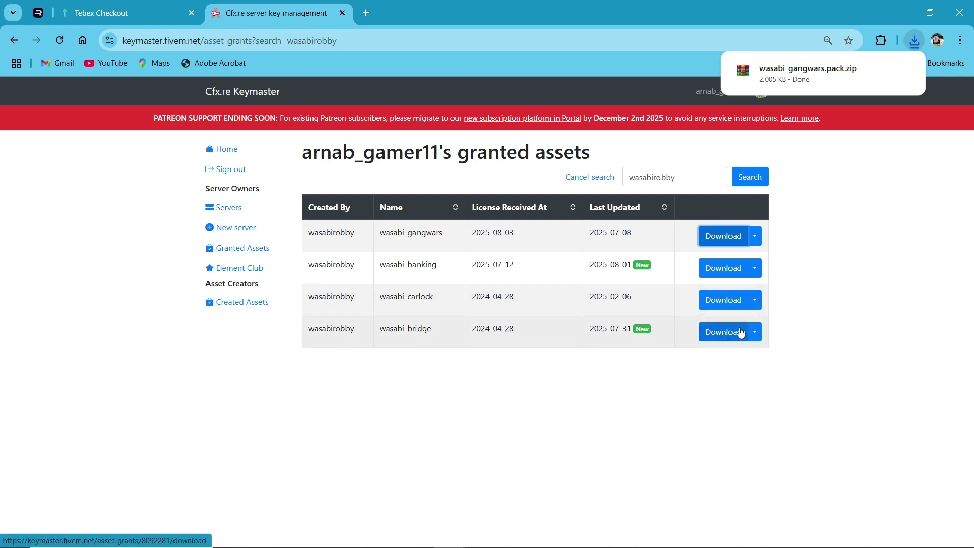
mouse_move(925, 76)
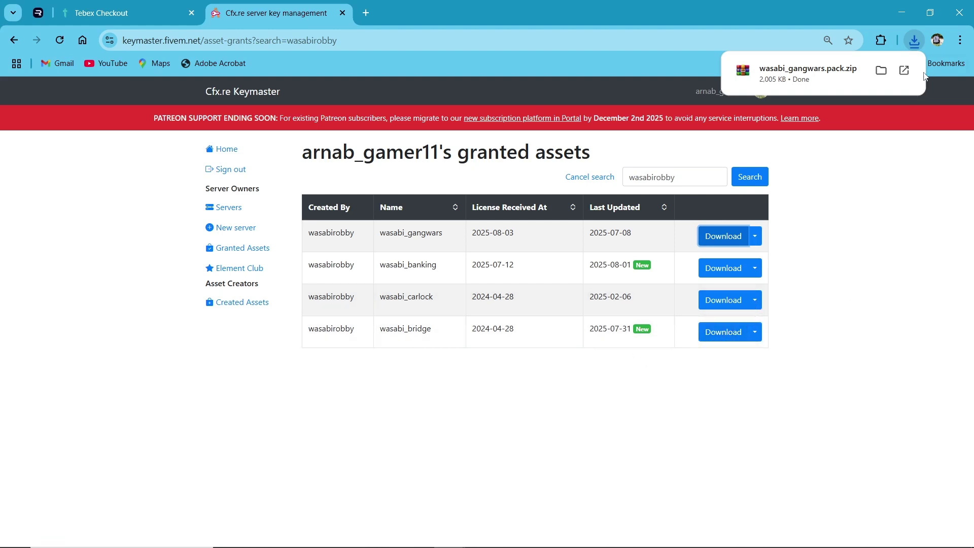
left_click(881, 70)
right_click(435, 157)
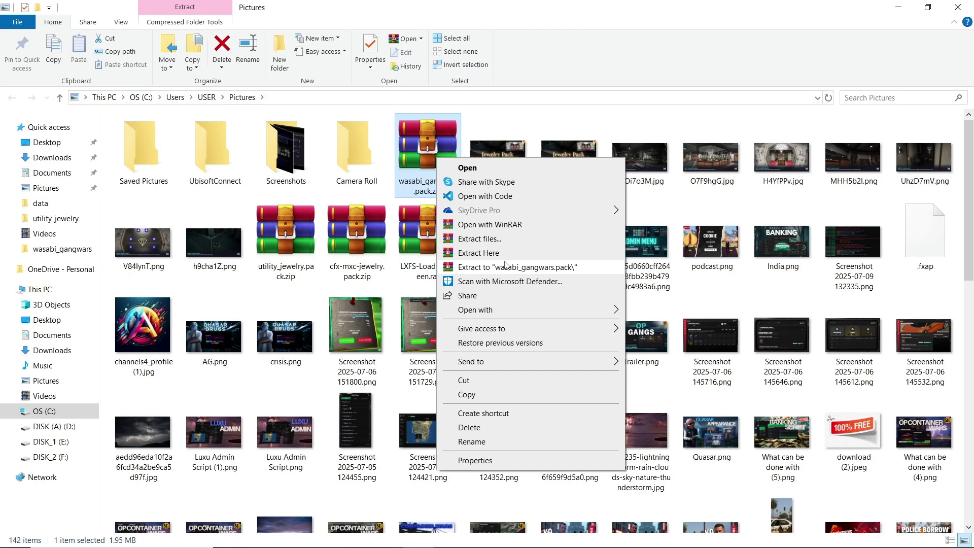
Extract the pack and paste it into E:\Narco City\Narco City\resources, renamed wasabi_gangwars.
left_click(500, 253)
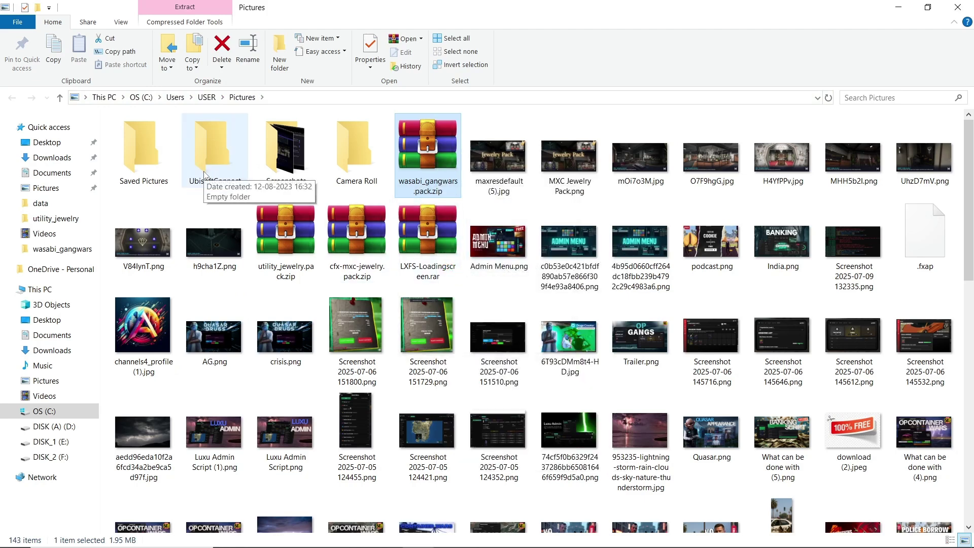
left_click(51, 441)
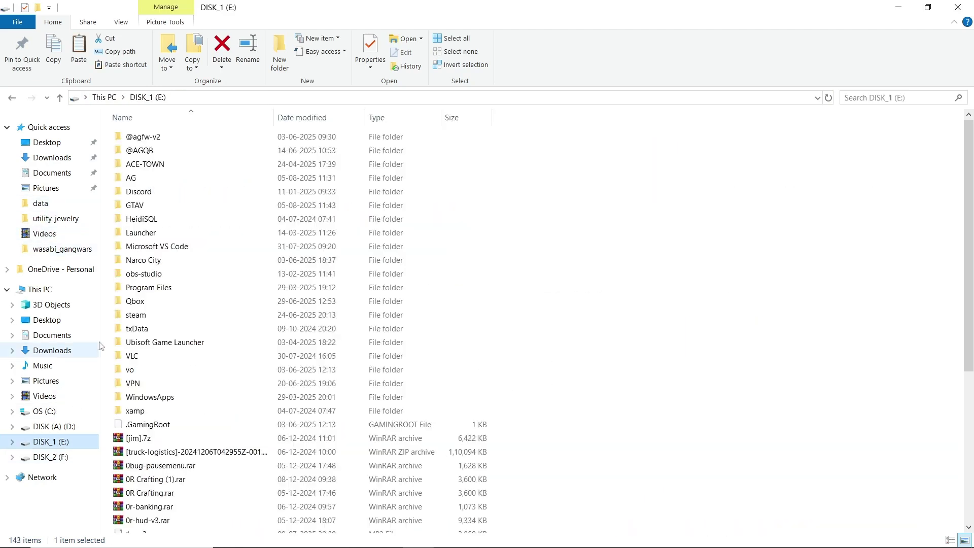
double_click(152, 262)
double_click(152, 137)
double_click(141, 164)
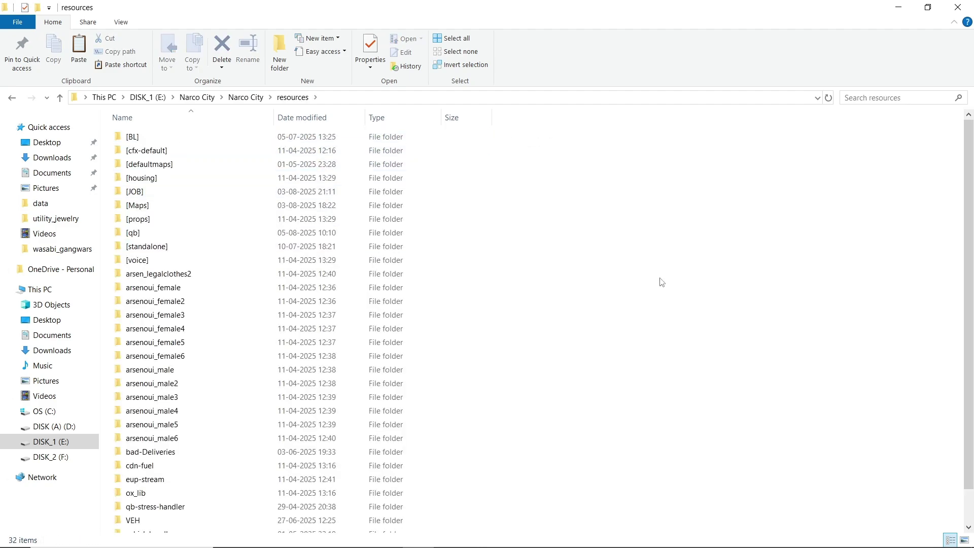
key("ctrl+v")
key("F2")
left_click(209, 502)
key("BackSpace")
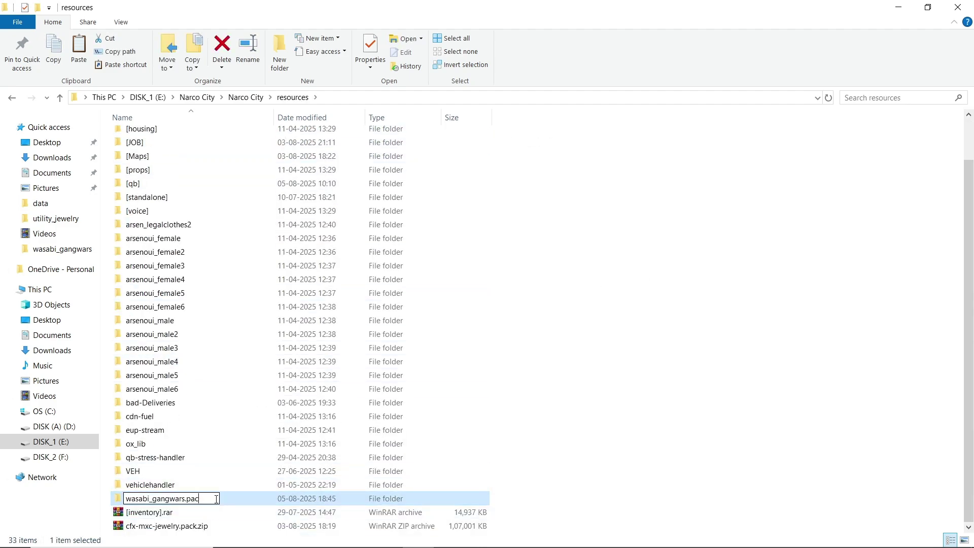
key("Return")
Open wasabi_gangwars\[INSTALLATION]\items and select ox_inventory.md.
double_click(213, 502)
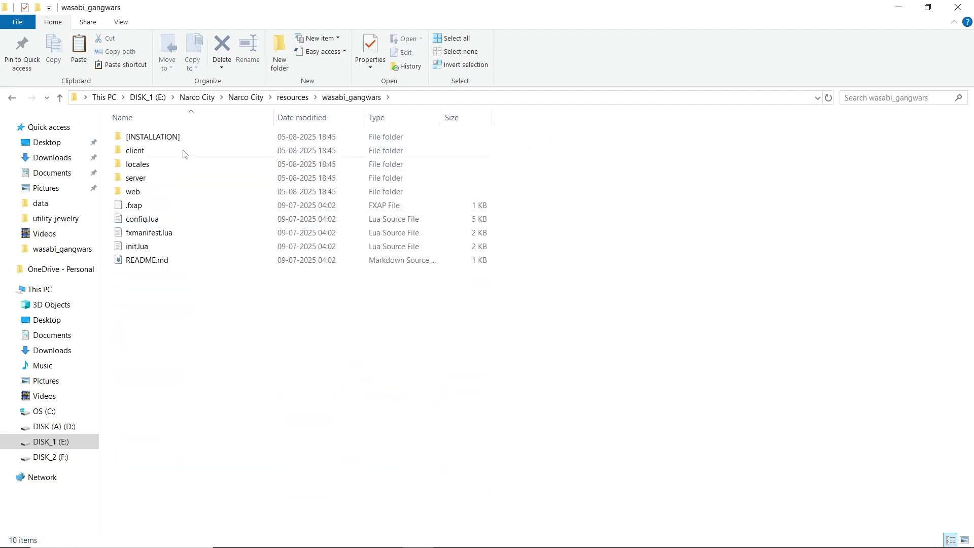
double_click(161, 137)
double_click(165, 144)
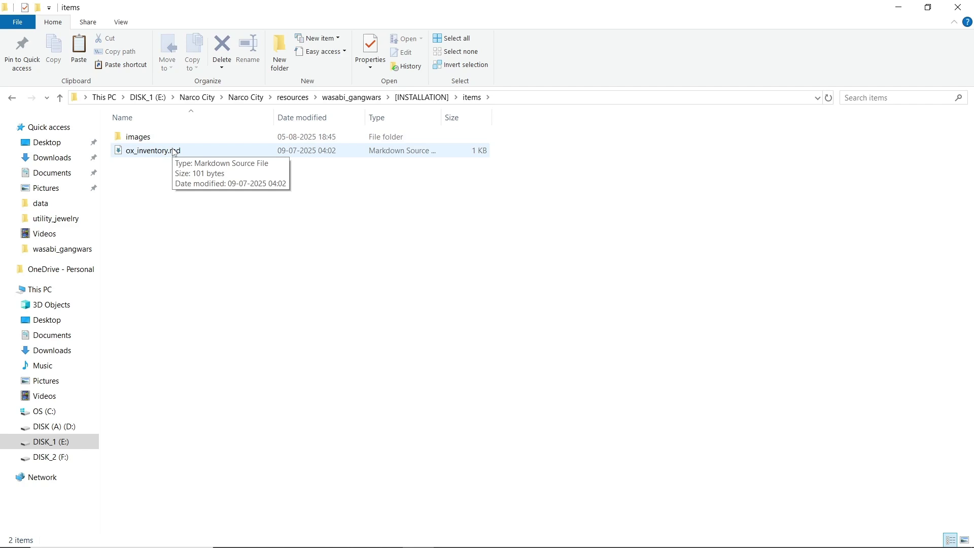
left_click(174, 151)
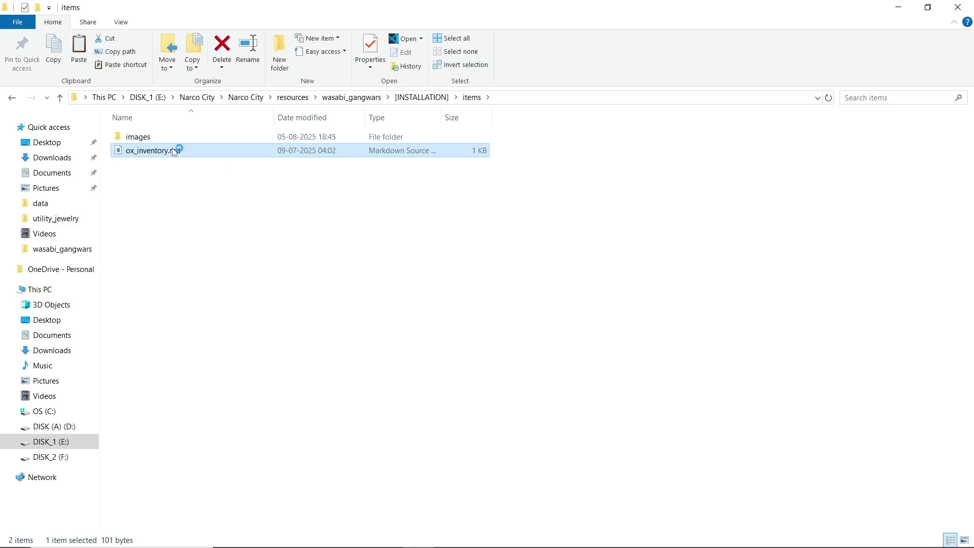
Open ox_inventory.md in VS Code to review the War Tablet item definition.
double_click(174, 151)
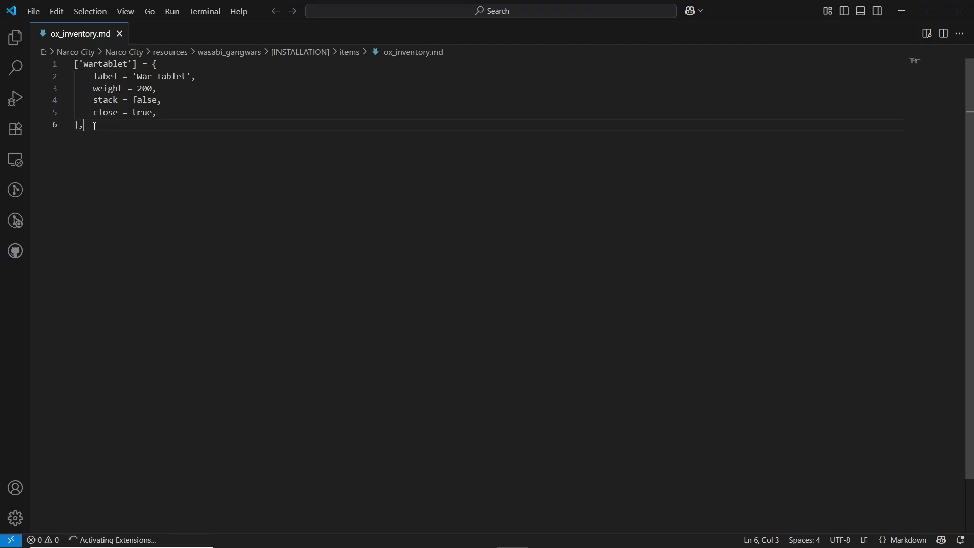
left_click_drag(94, 126, 79, 67)
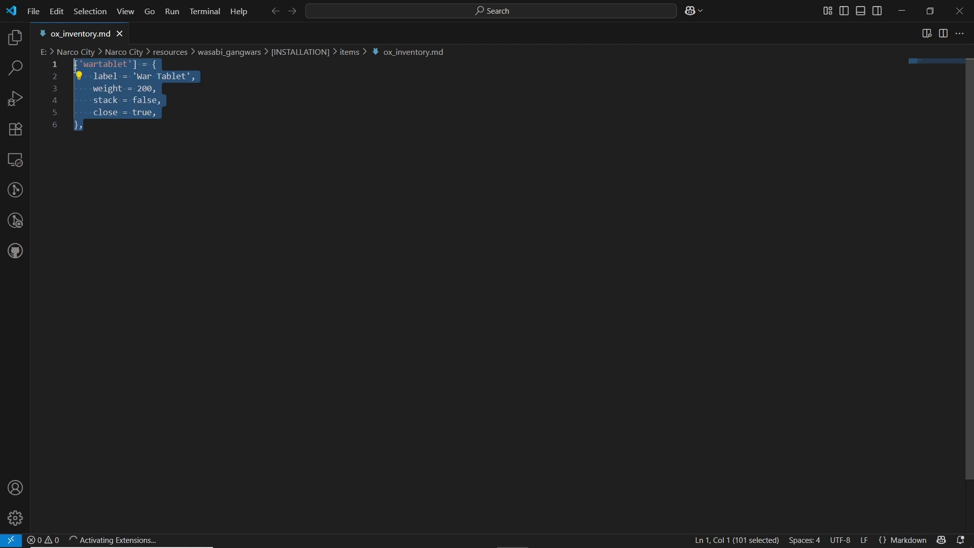
left_click(416, 536)
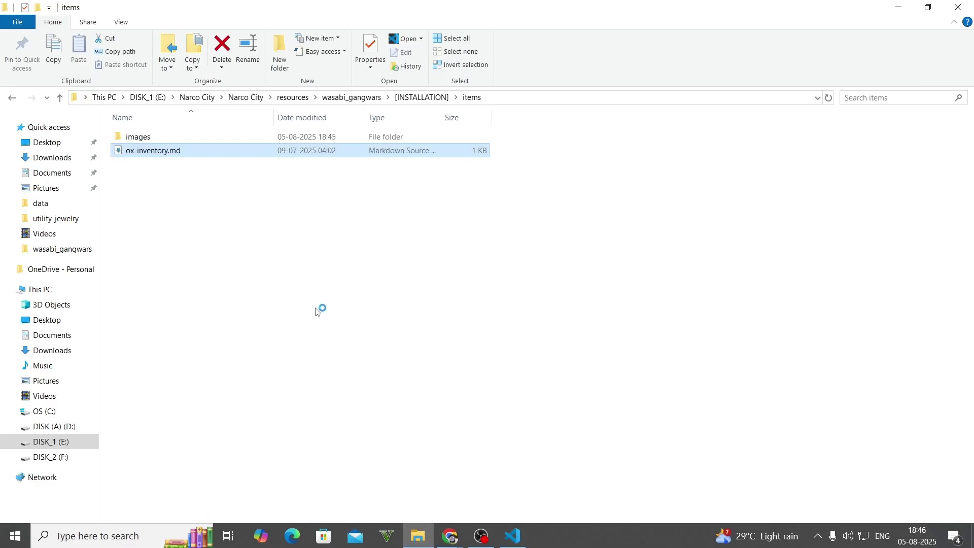
key("BackSpace")
key("BackSpace")
key("BackSpace")
left_click(153, 225)
Open [qb]\ox_inventory\data\items.lua and check the wartablet block on lines 13–18.
double_click(145, 210)
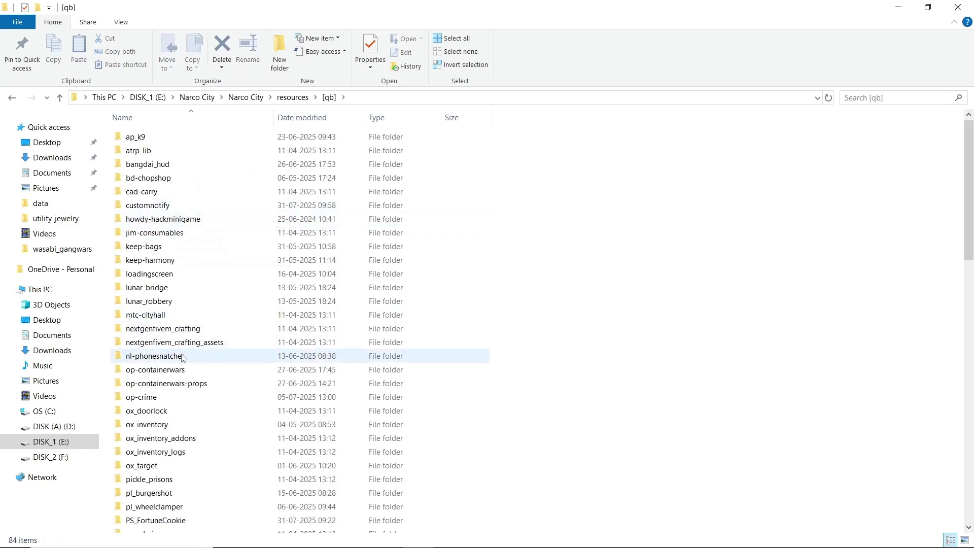
double_click(169, 426)
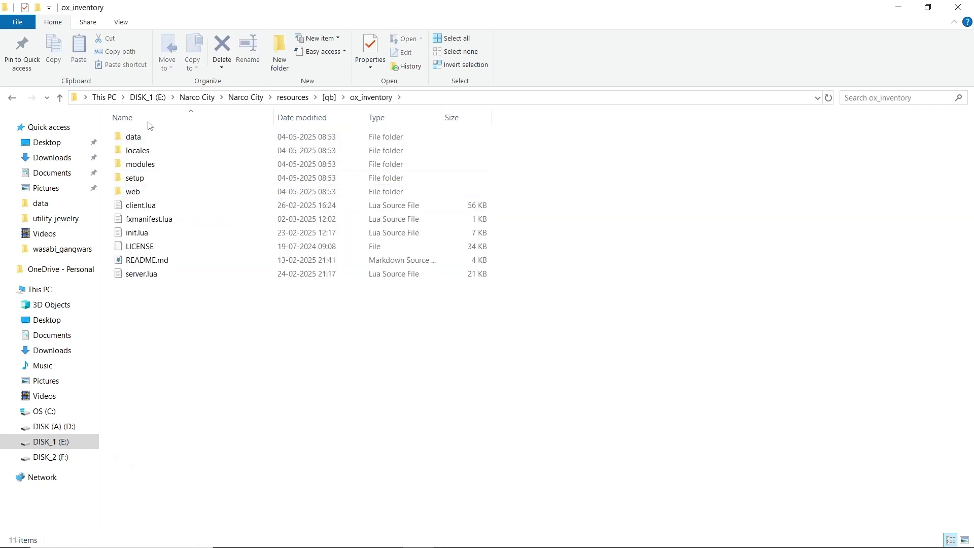
double_click(133, 137)
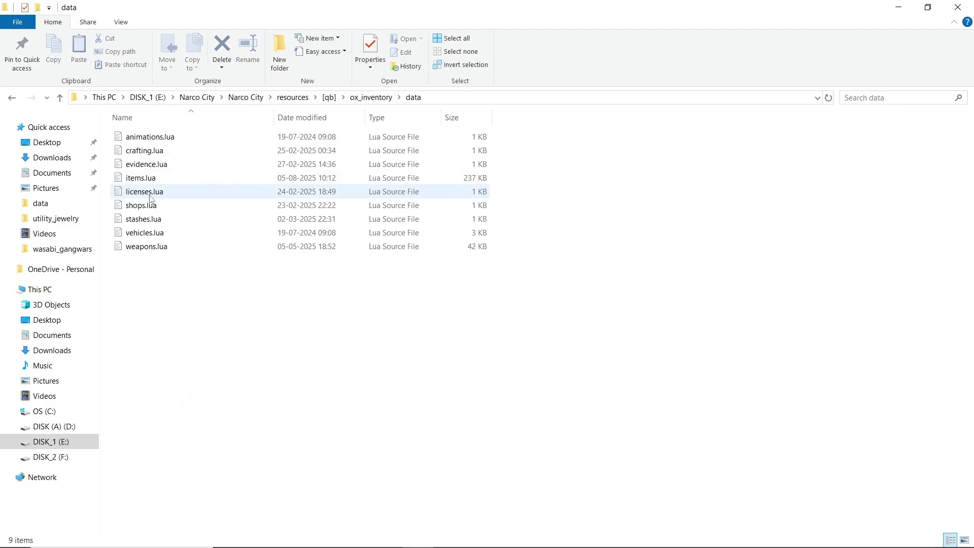
double_click(156, 183)
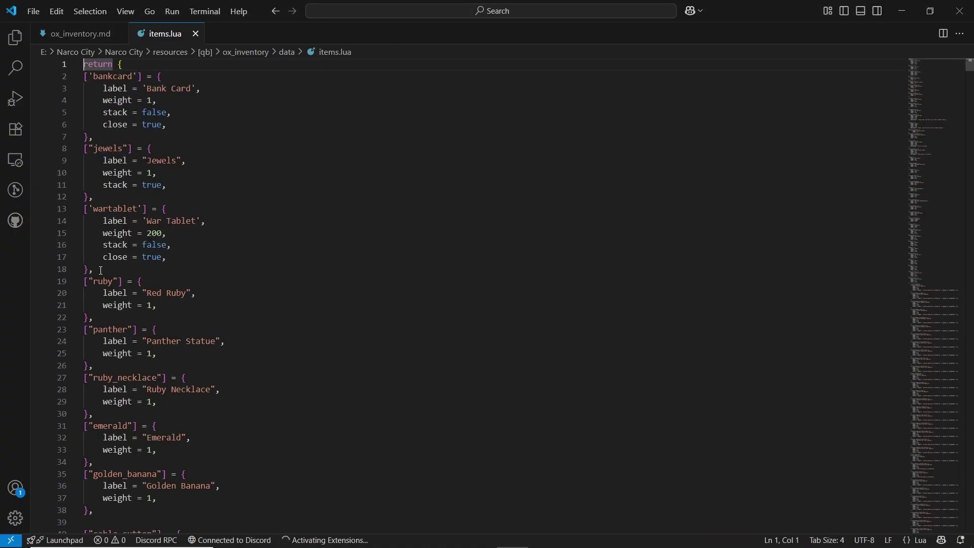
left_click_drag(101, 270, 83, 212)
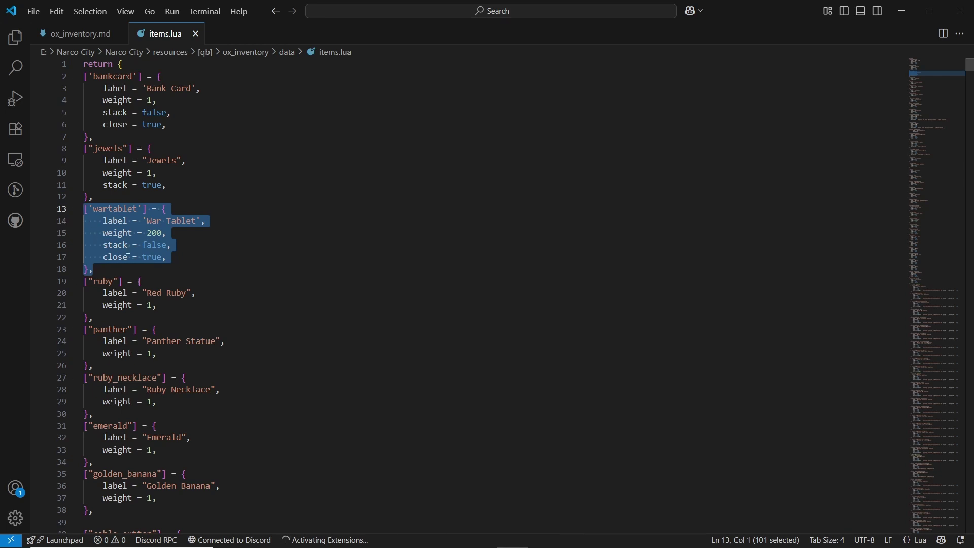
left_click(238, 231)
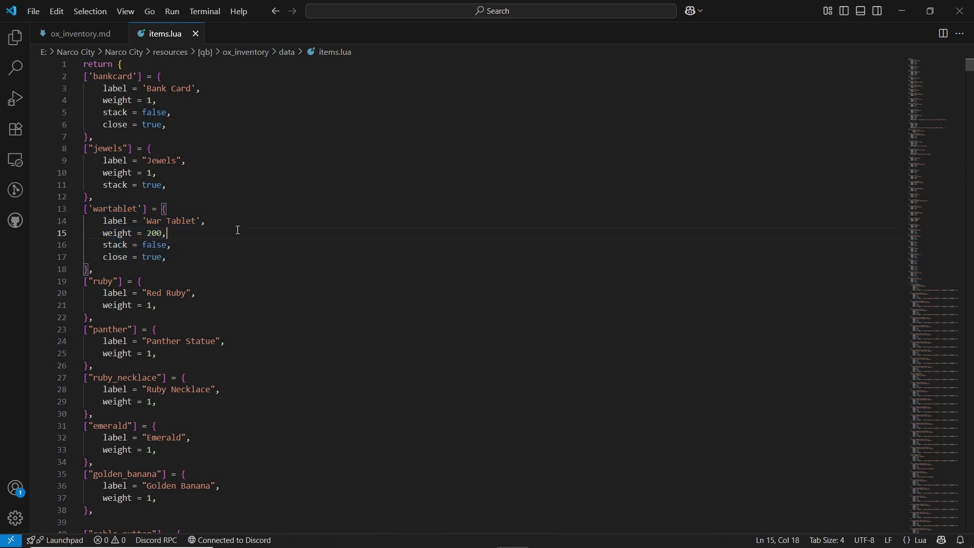
Switch to ox_inventory.md, minimise VS Code and return to the resources folder.
left_click(73, 34)
left_click(903, 10)
key("alt+Up")
key("alt+Up")
key("alt+Up")
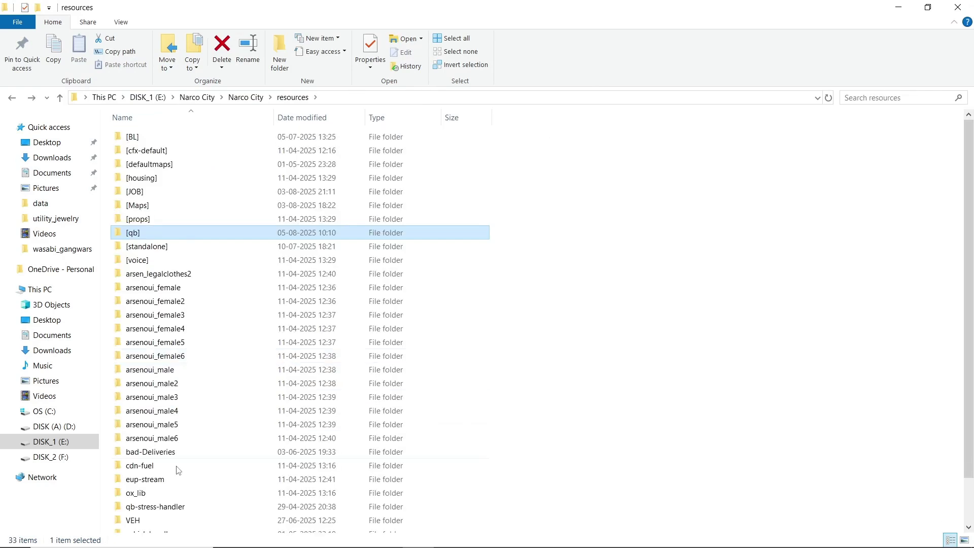
Copy wartablet.png from wasabi_gangwars\[INSTALLATION]\items\images.
scroll(186, 437, "down", 2)
double_click(162, 497)
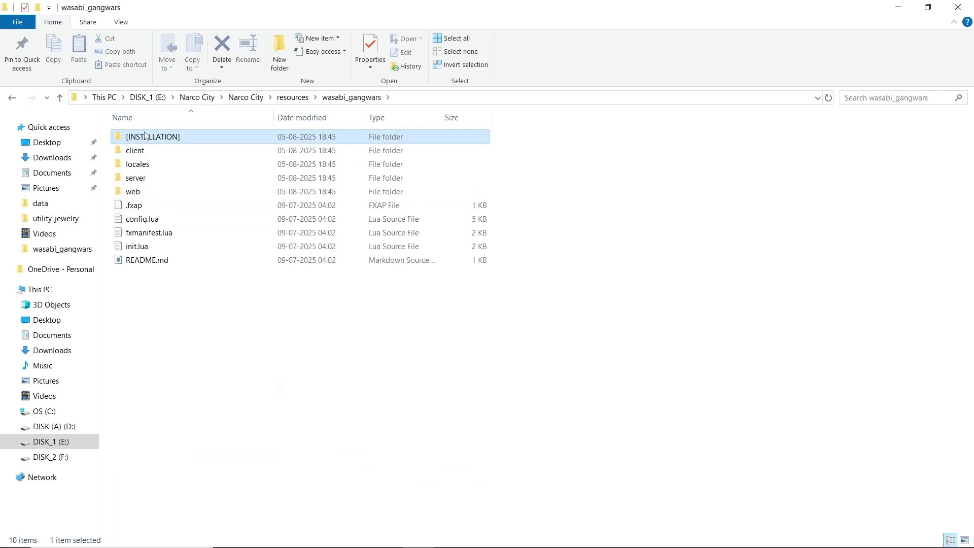
double_click(146, 136)
double_click(137, 137)
double_click(137, 136)
left_click(144, 152)
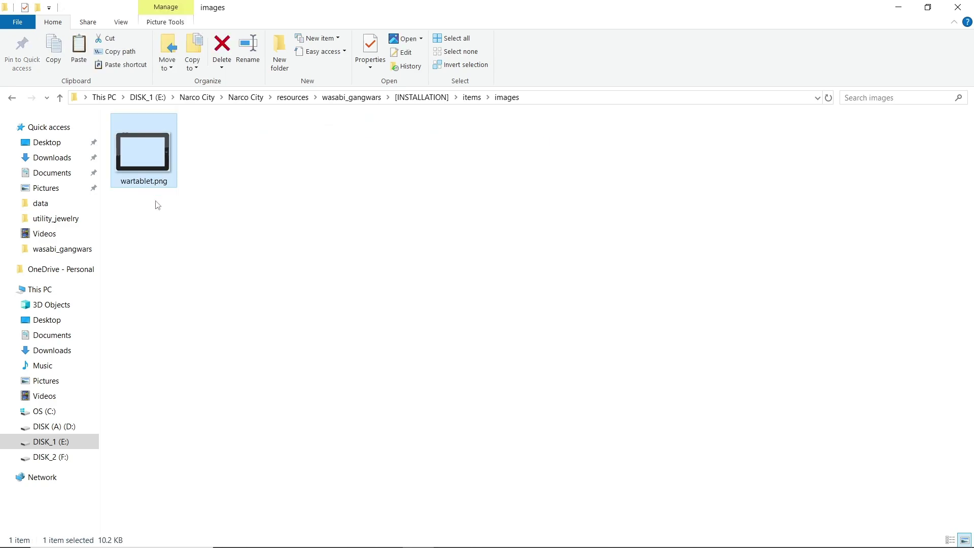
key("alt+Up")
key("alt+Up")
key("alt+Up")
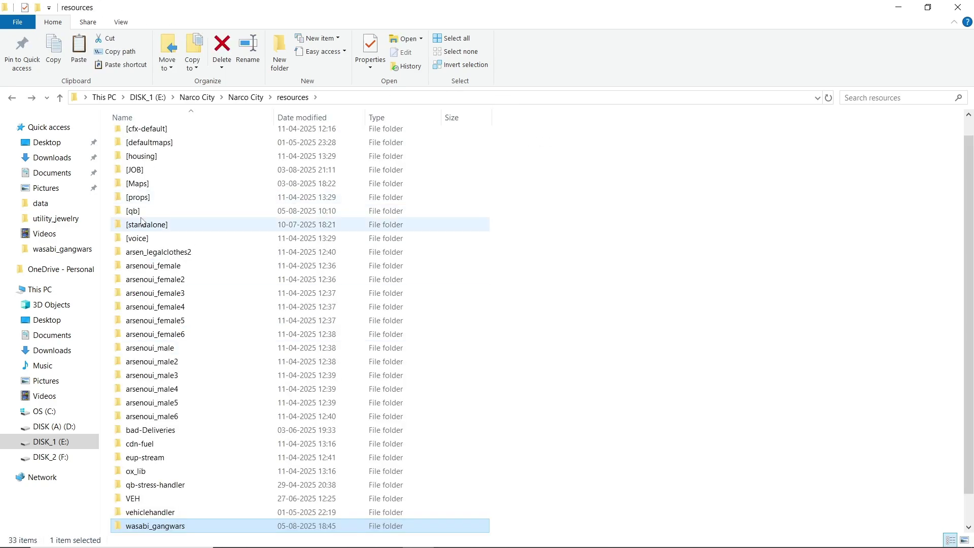
Paste wartablet.png into [qb]\ox_inventory\web\images, replacing the existing file.
double_click(133, 210)
double_click(138, 424)
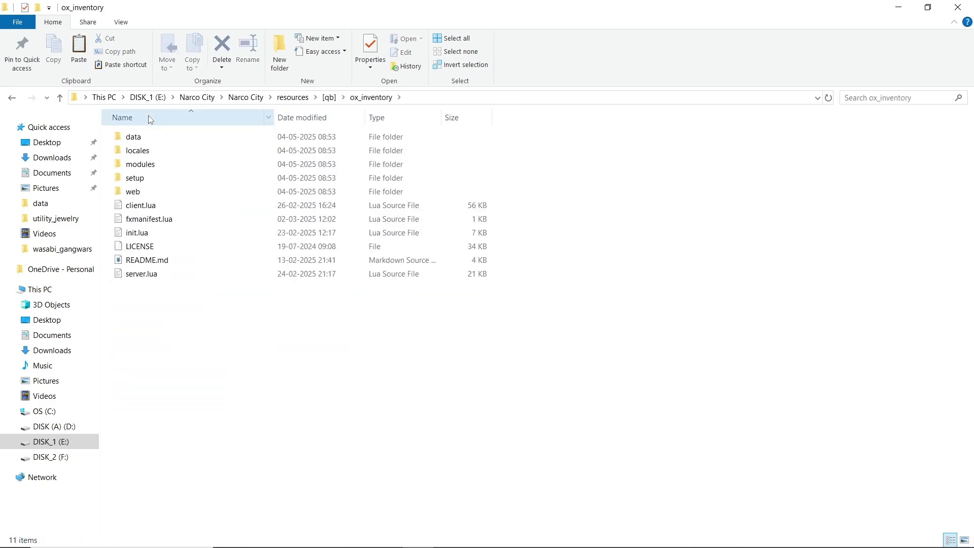
double_click(152, 191)
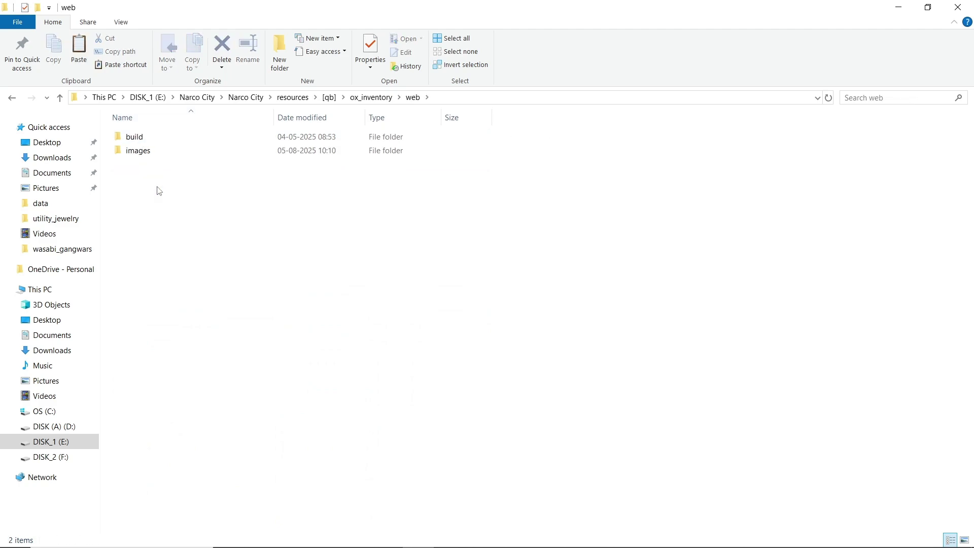
double_click(170, 155)
scroll(251, 220, "down", 3)
scroll(344, 223, "up", 3)
key("ctrl+v")
left_click(218, 229)
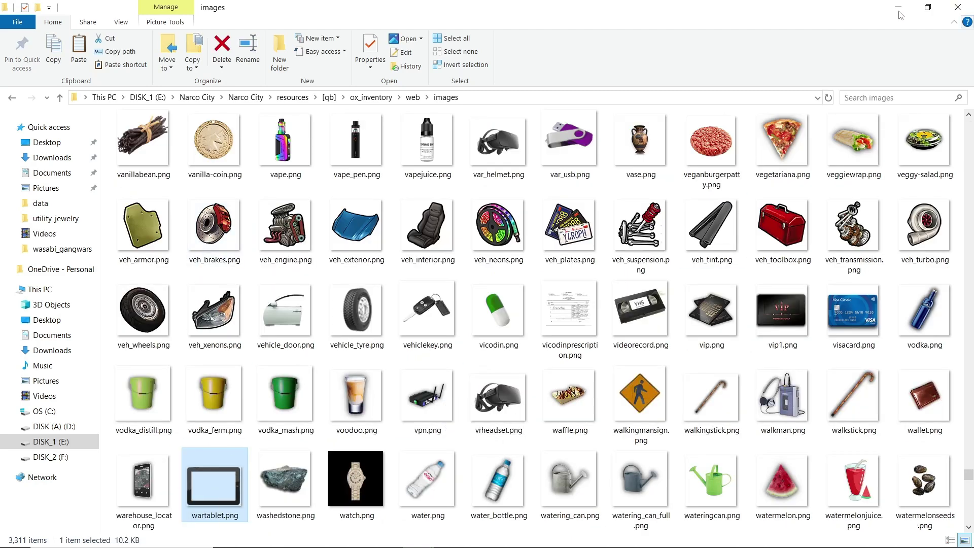
key("alt+Up")
key("alt+Up")
key("alt+Up")
key("alt+Up")
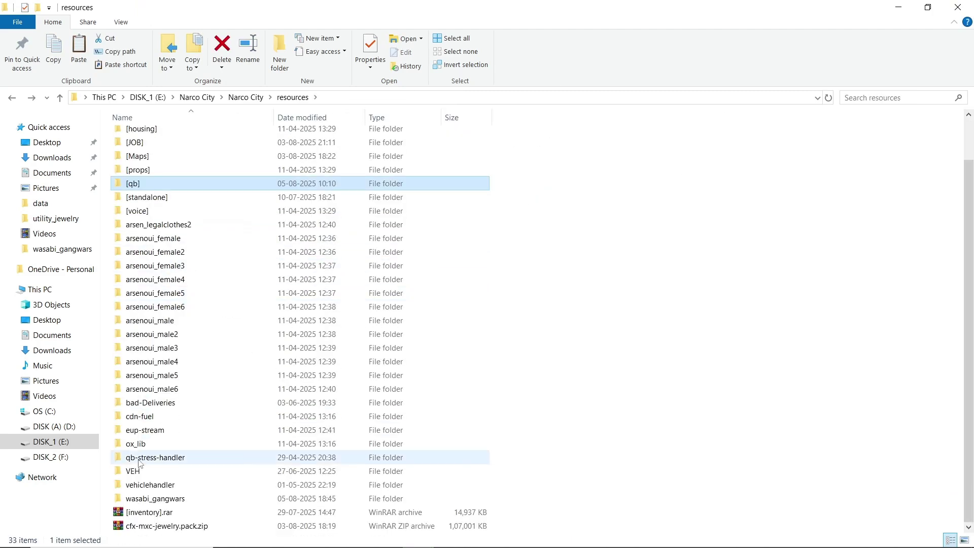
Open wasabi_gangwars' README.md and follow its link to the Wasabi Scripts docs.
double_click(152, 498)
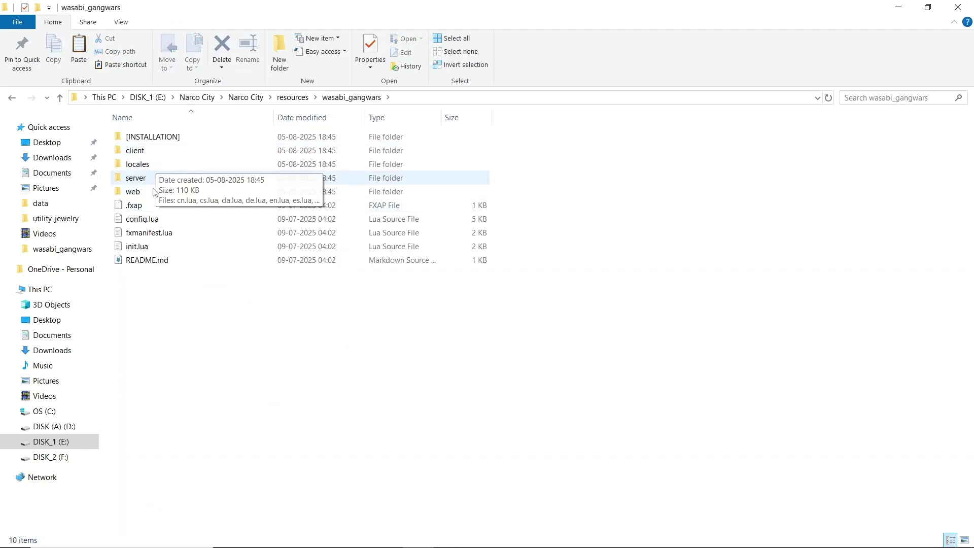
double_click(155, 263)
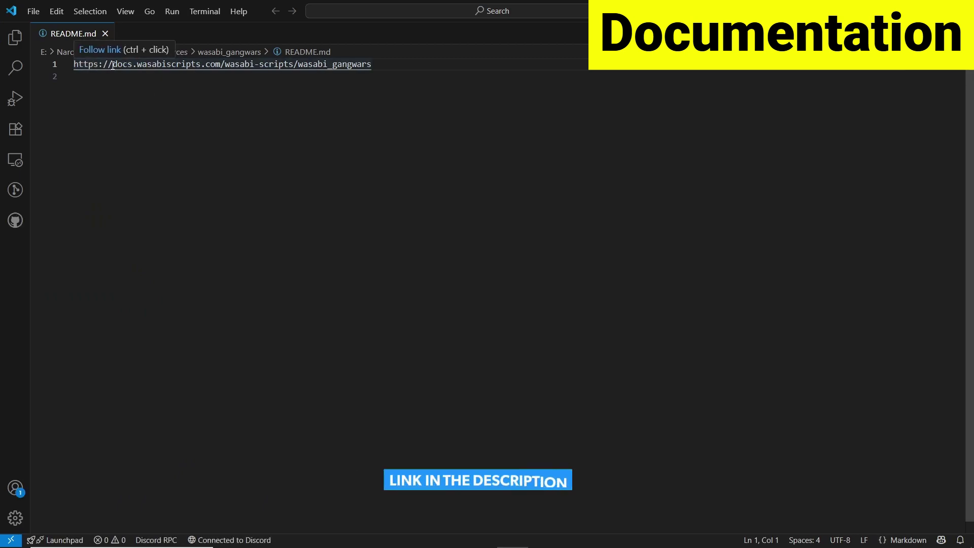
left_click(91, 58, "ctrl")
left_click(382, 285)
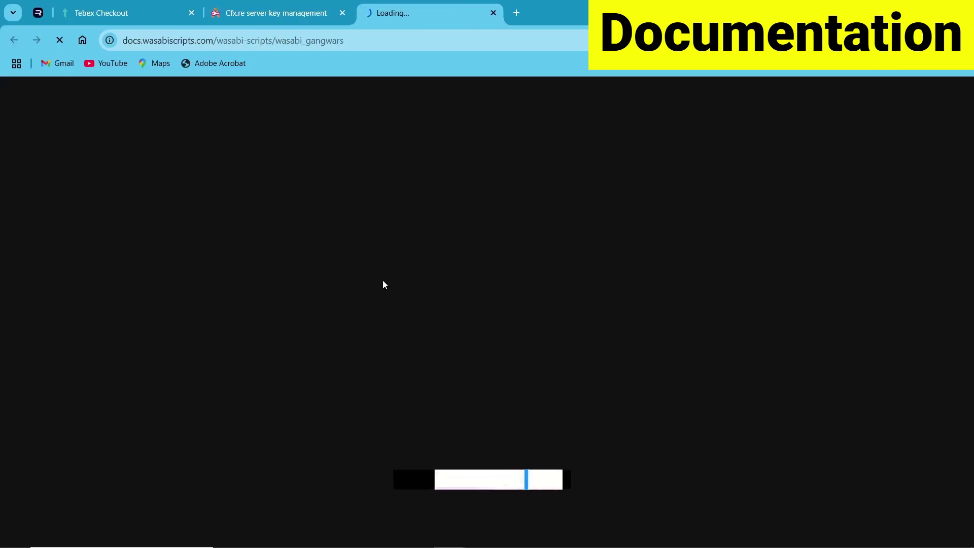
Read the docs' Installation page, then expand the code on the Configuration page.
scroll(76, 329, "down", 3)
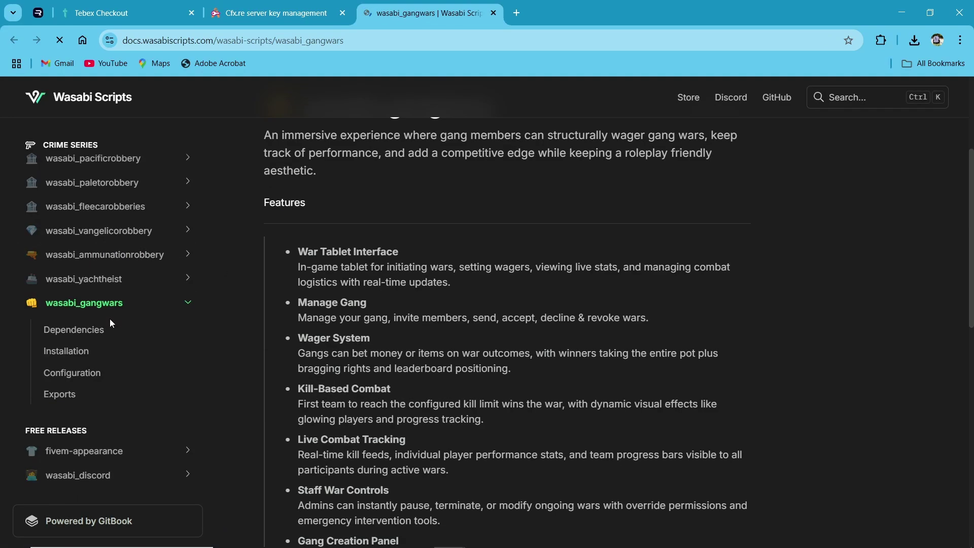
scroll(91, 340, "down", 10)
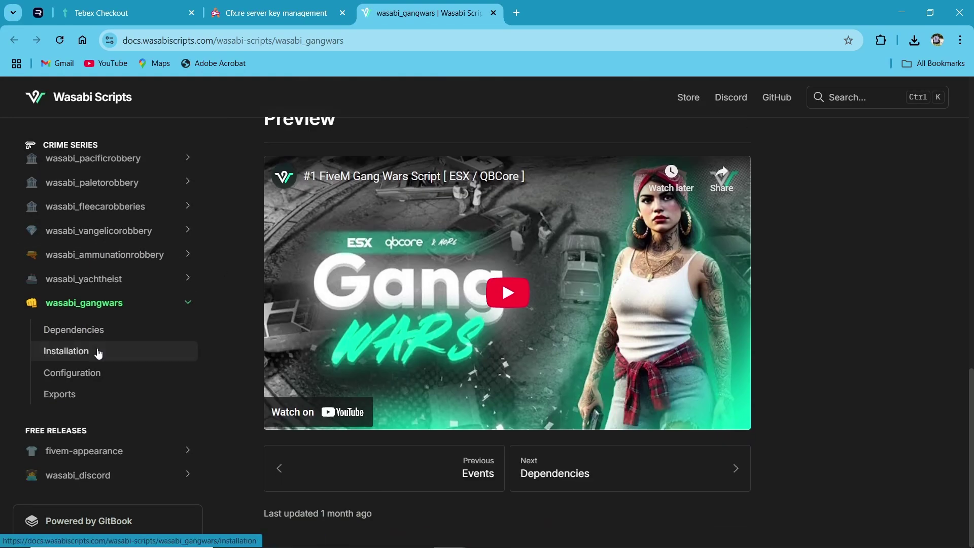
left_click(87, 349)
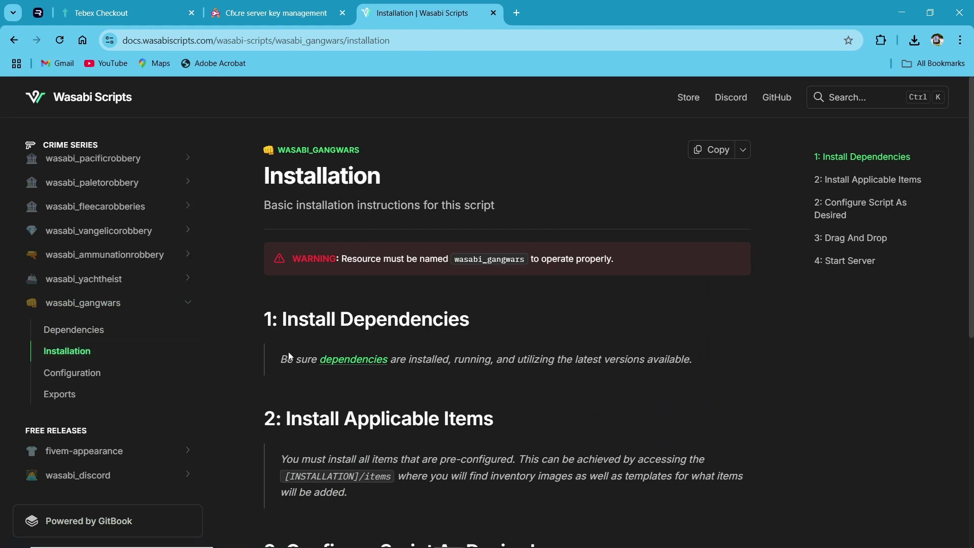
scroll(291, 360, "down", 5)
scroll(326, 248, "up", 5)
scroll(349, 354, "down", 8)
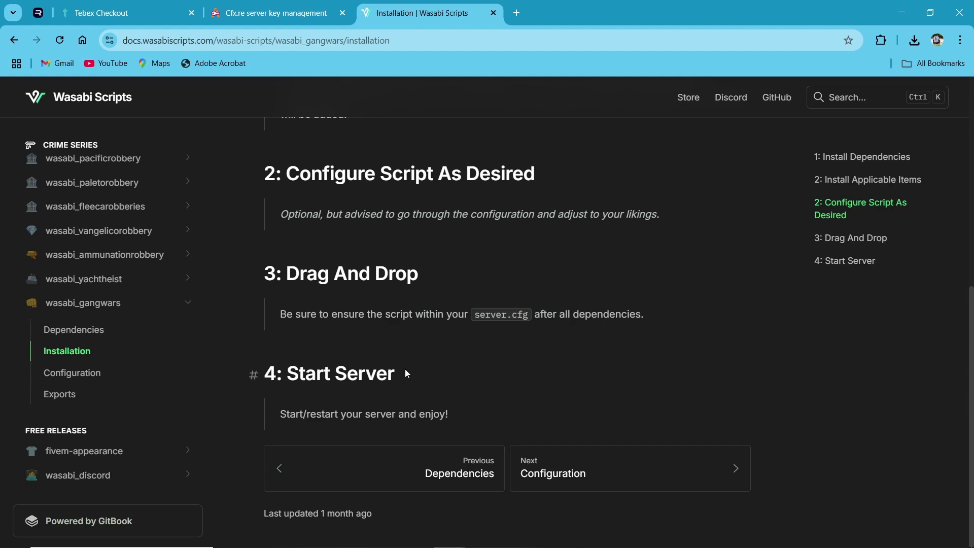
left_click(584, 466)
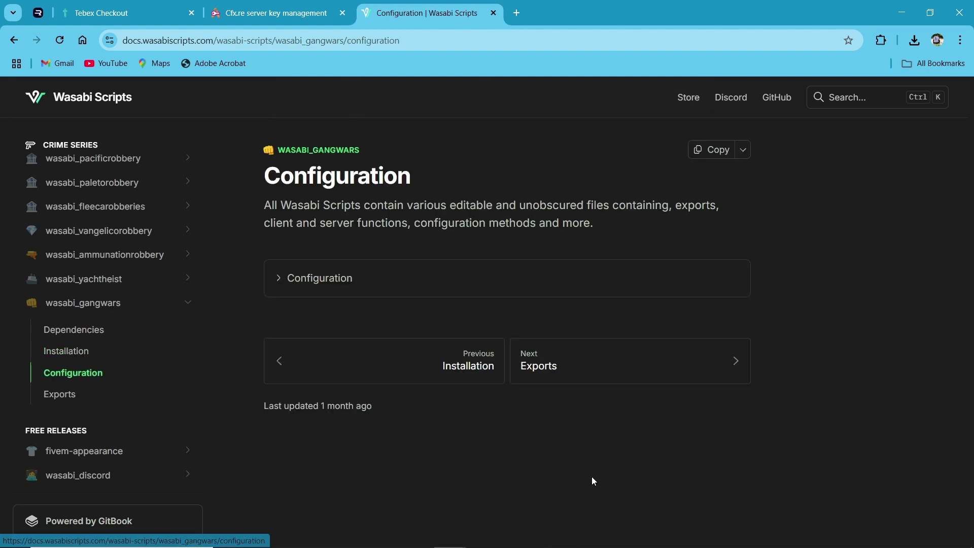
left_click(336, 281)
scroll(348, 324, "down", 15)
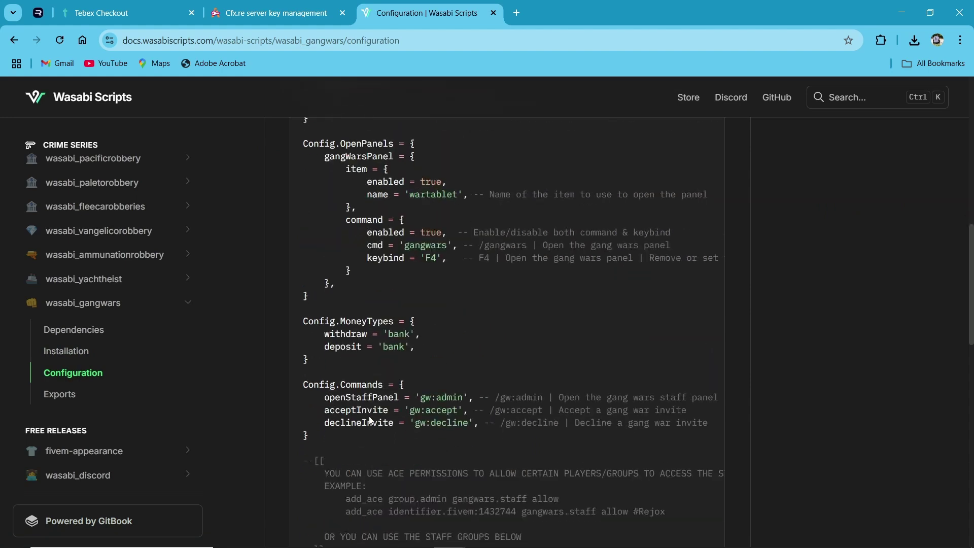
scroll(382, 403, "up", 5)
Browse the Exports and fivem-appearance pages, then return to Configuration.
left_click(60, 394)
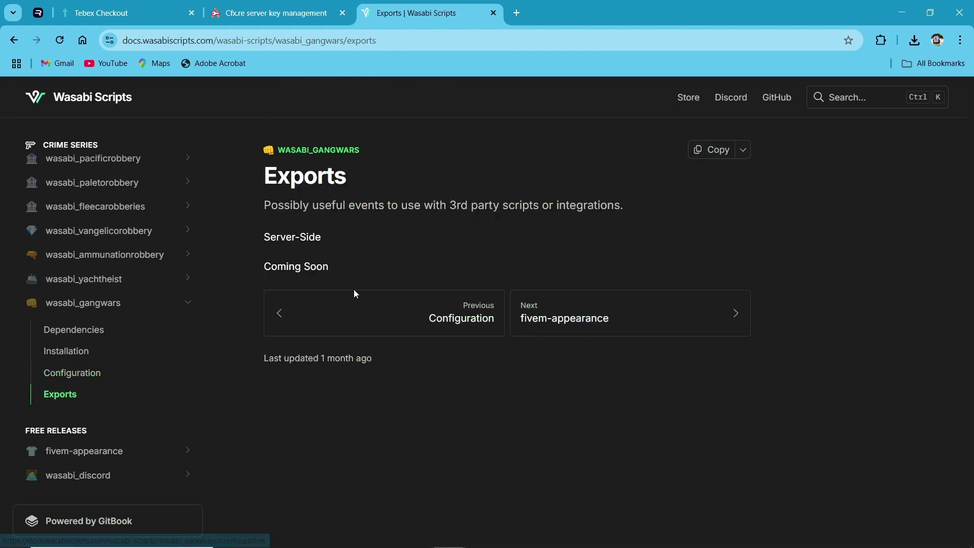
left_click(583, 335)
scroll(584, 341, "down", 9)
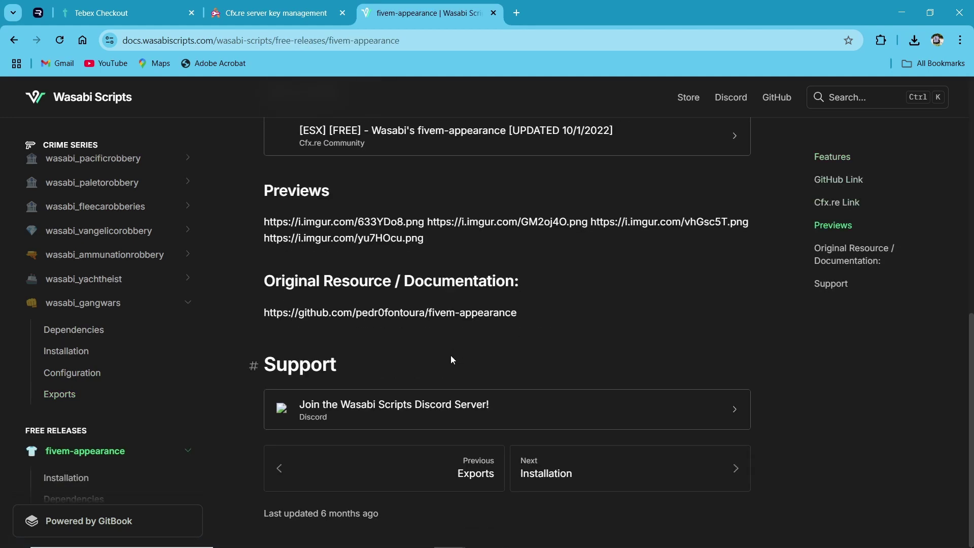
scroll(451, 355, "up", 7)
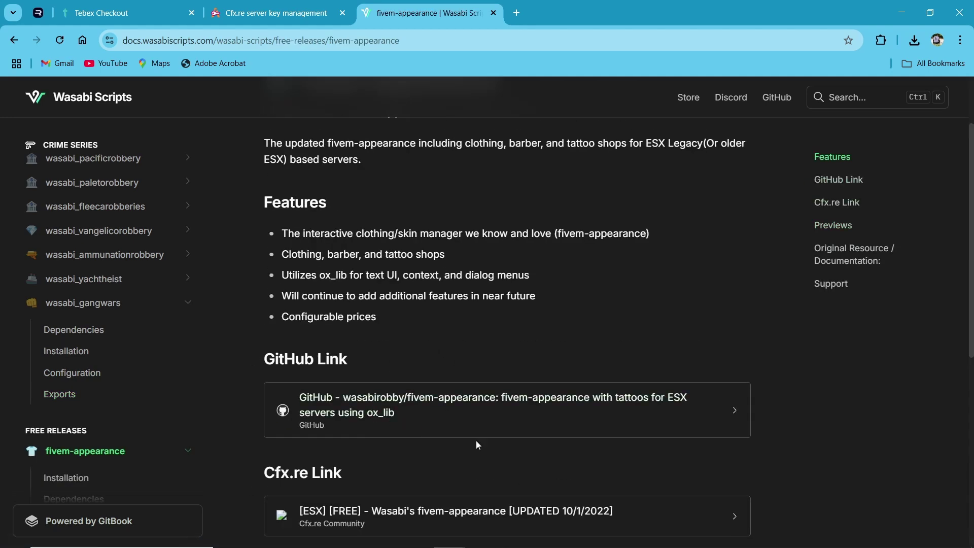
scroll(476, 440, "down", 6)
scroll(392, 382, "up", 10)
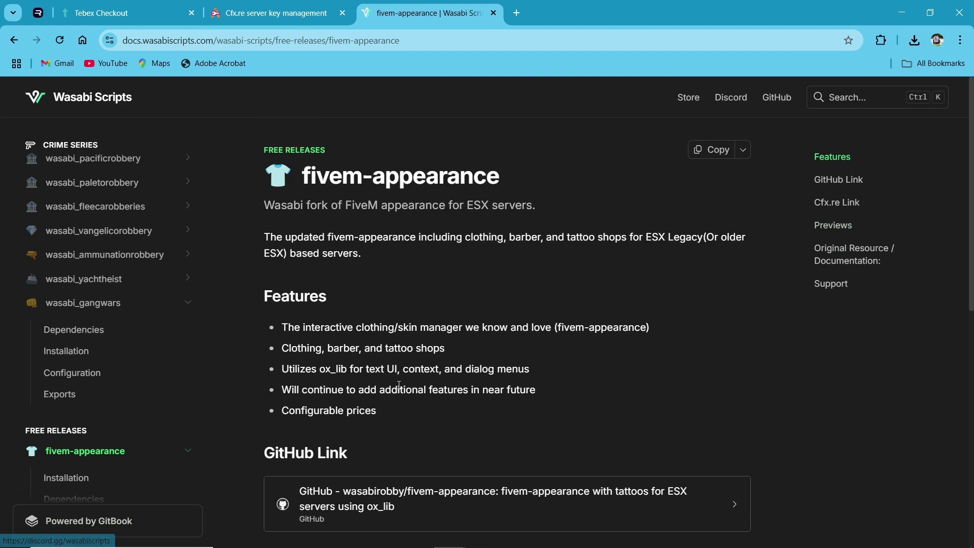
left_click(103, 393)
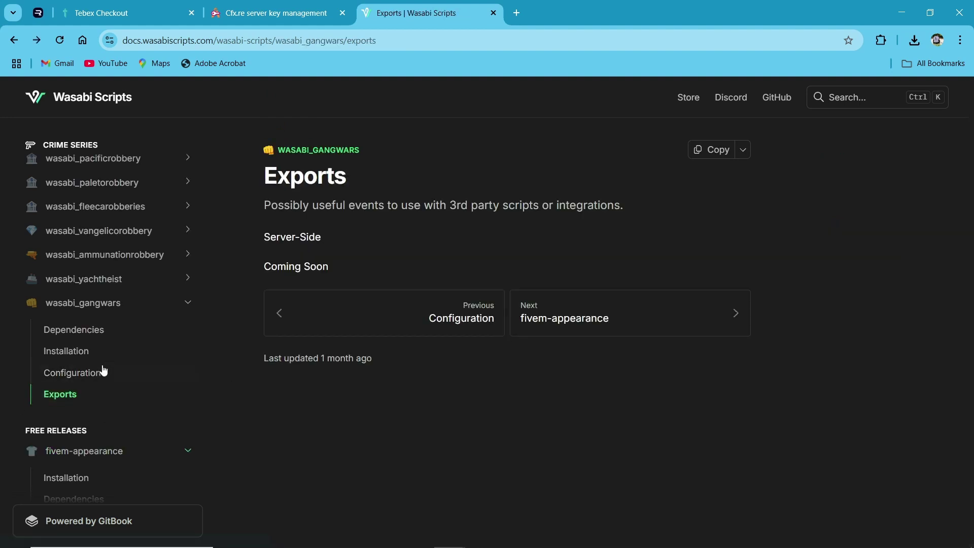
left_click(97, 373)
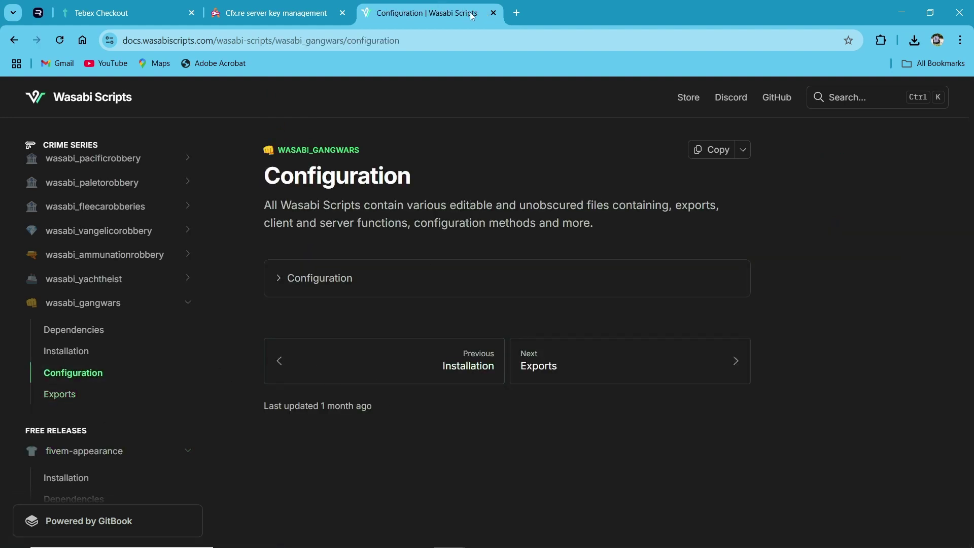
Open wasabi_gangwars' config.lua in VS Code to view its settings.
left_click(418, 535)
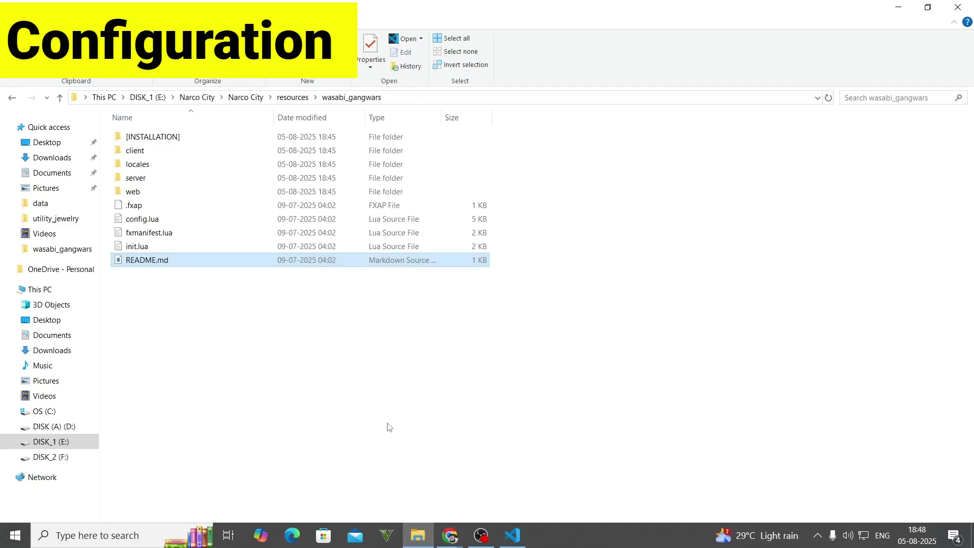
double_click(142, 224)
scroll(140, 224, "down", 3)
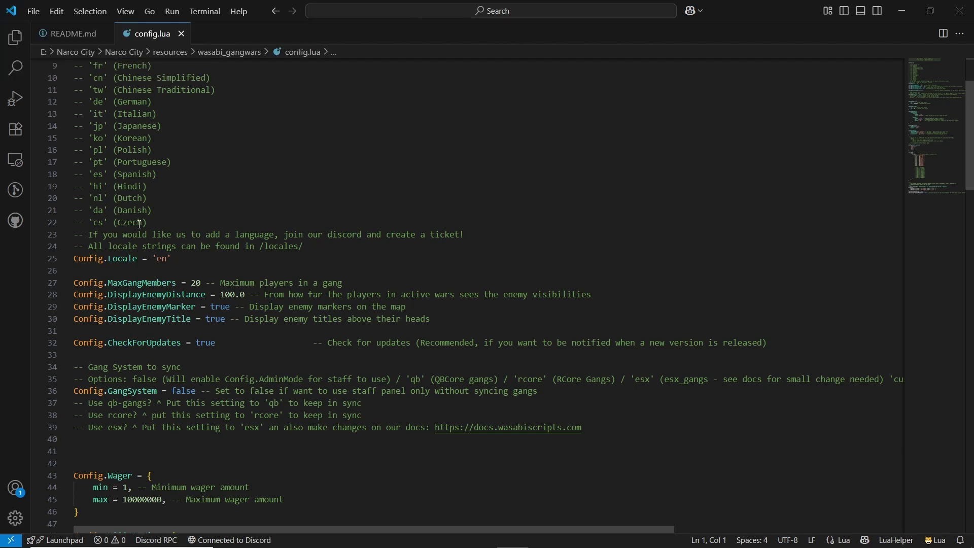
scroll(140, 224, "down", 1)
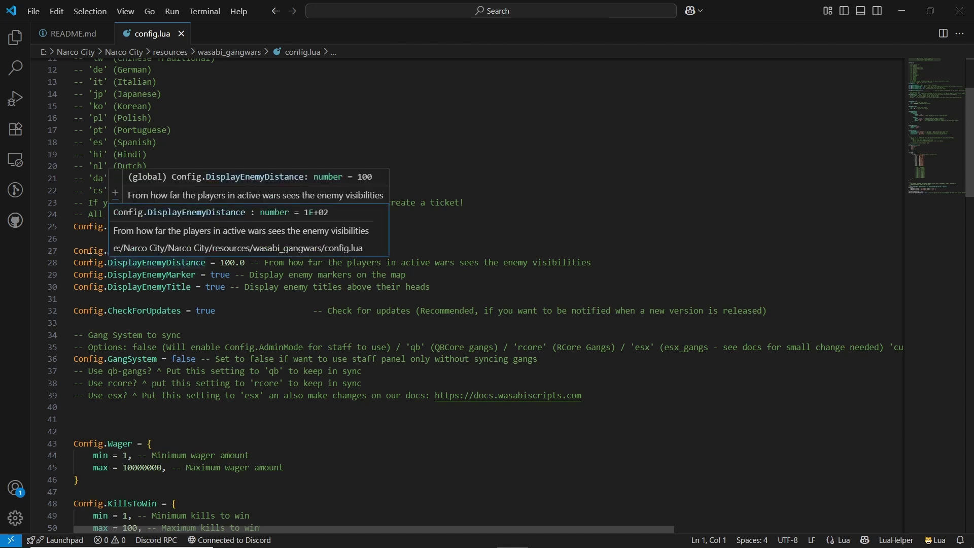
left_click(105, 251)
left_click_drag(105, 251, 178, 251)
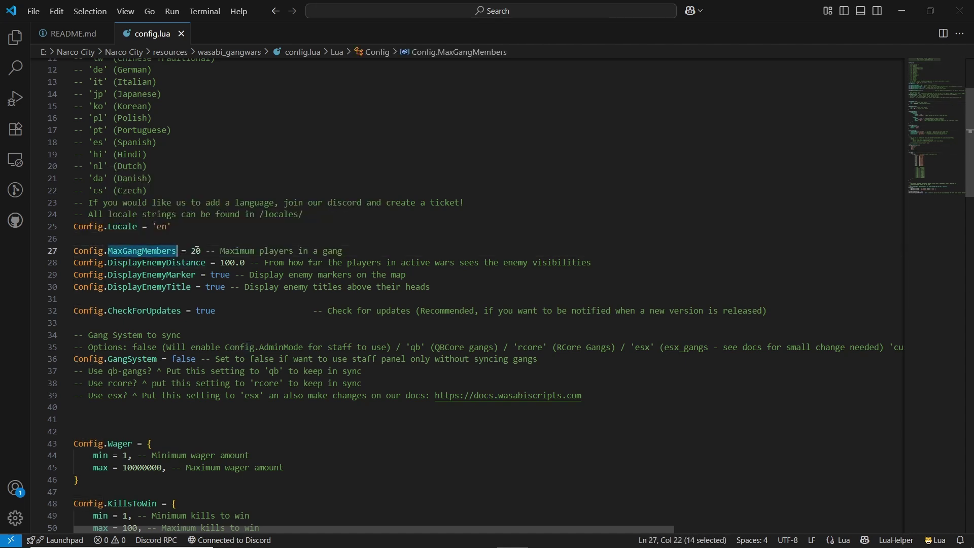
left_click(197, 251)
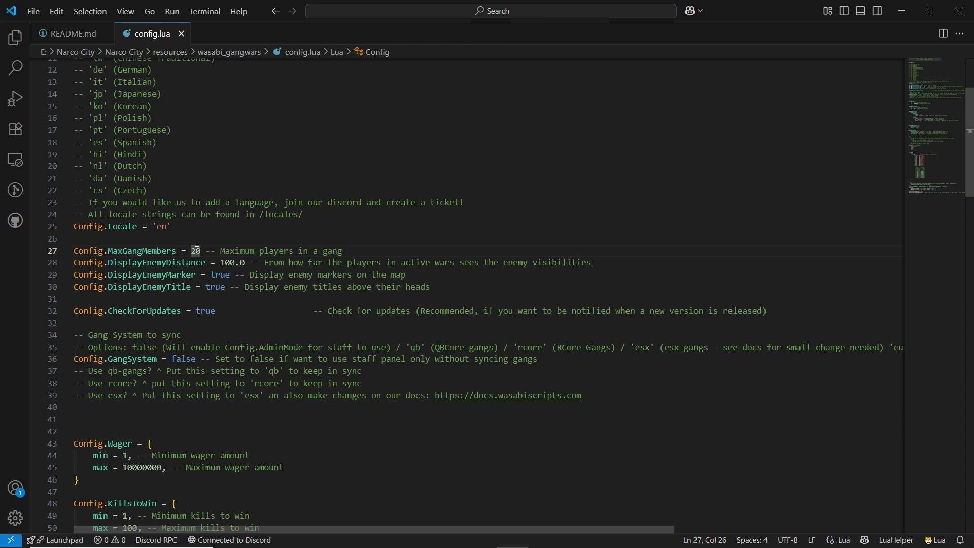
double_click(128, 227)
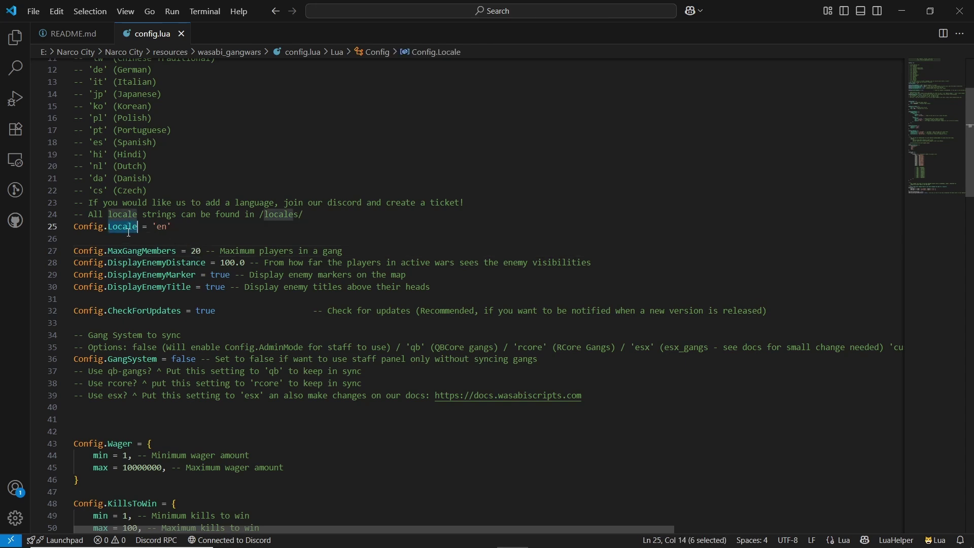
triple_click(237, 218)
left_click(284, 217)
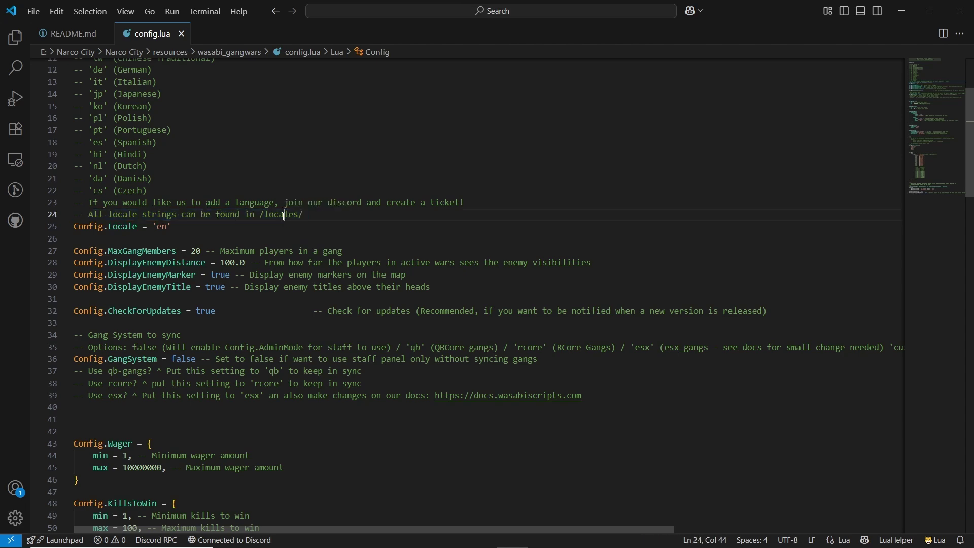
scroll(284, 217, "up", 3)
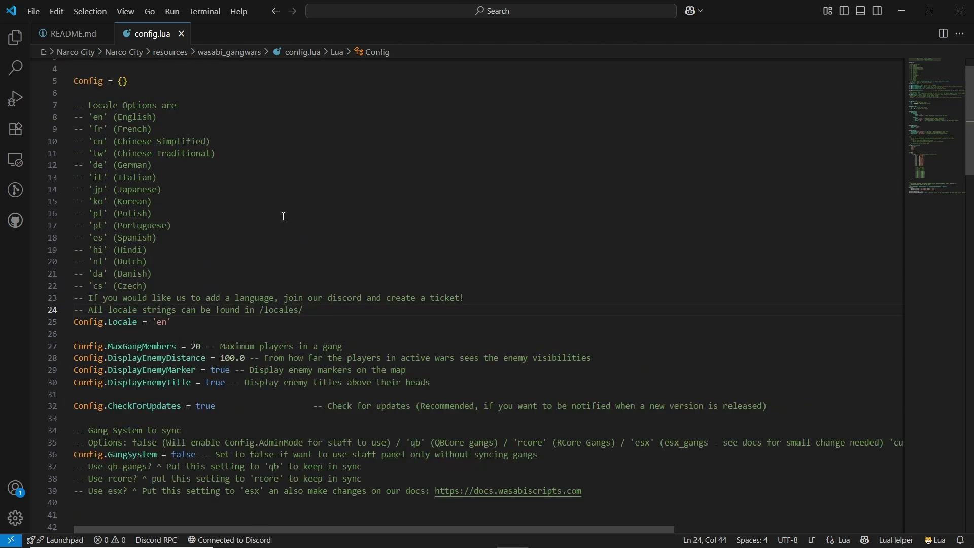
left_click_drag(88, 106, 159, 288)
left_click(158, 288)
scroll(158, 288, "down", 2)
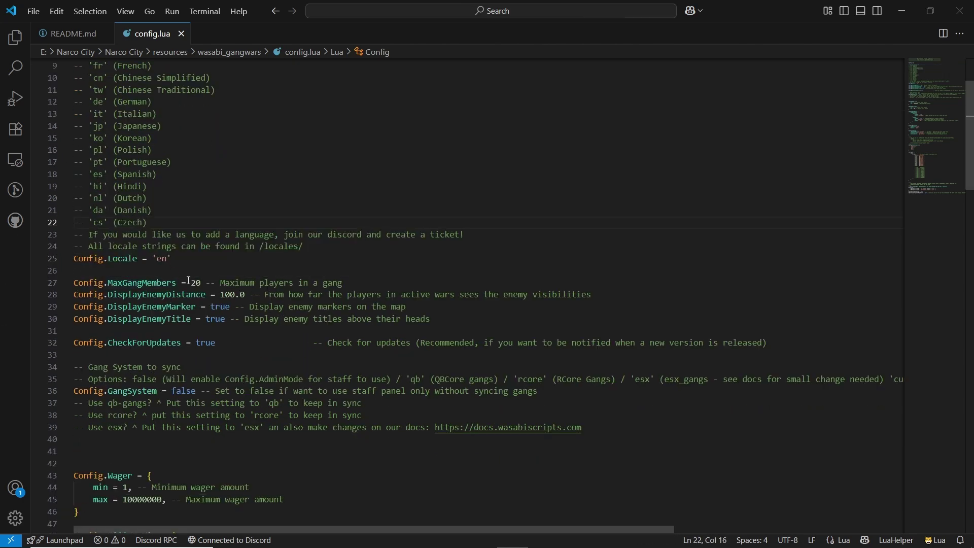
scroll(186, 280, "down", 2)
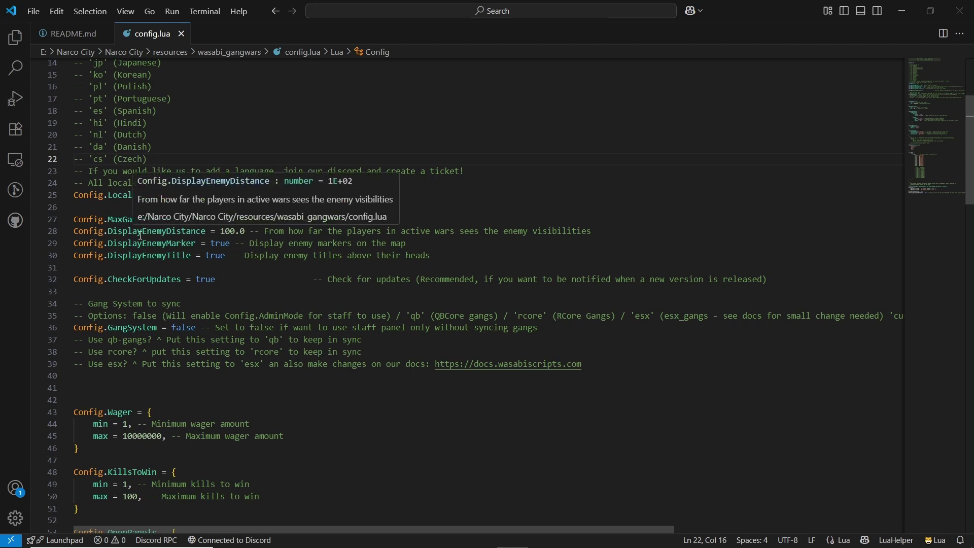
double_click(153, 231)
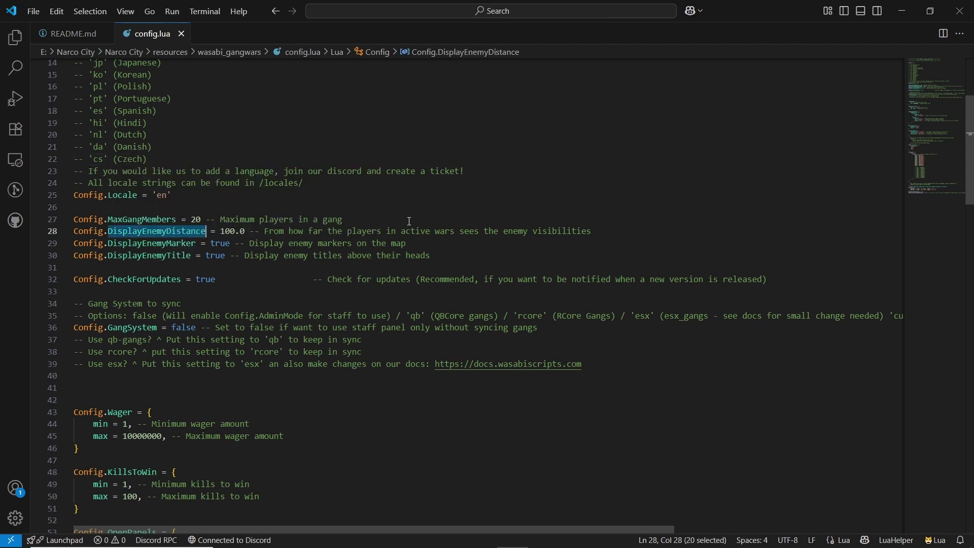
double_click(333, 219)
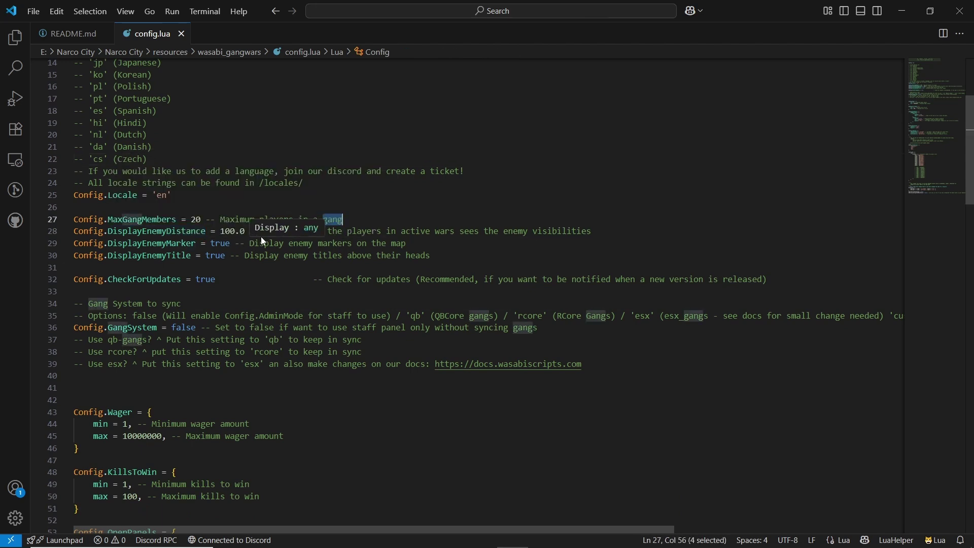
triple_click(340, 232)
left_click(340, 232)
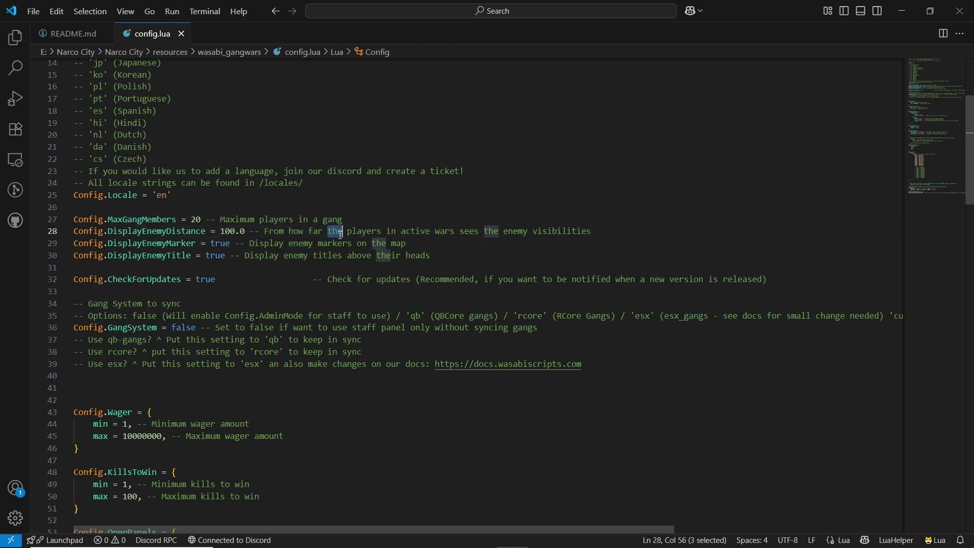
left_click(232, 233)
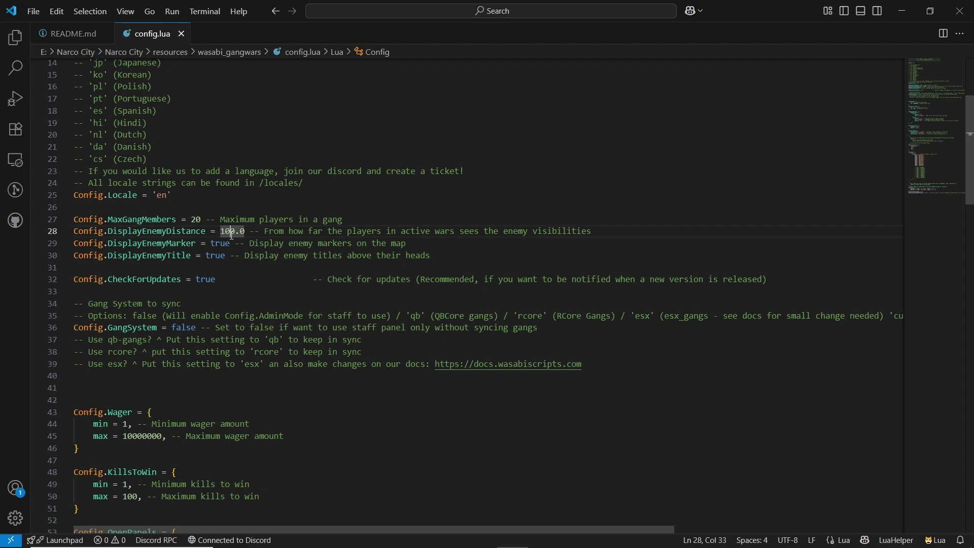
double_click(155, 256)
double_click(156, 245)
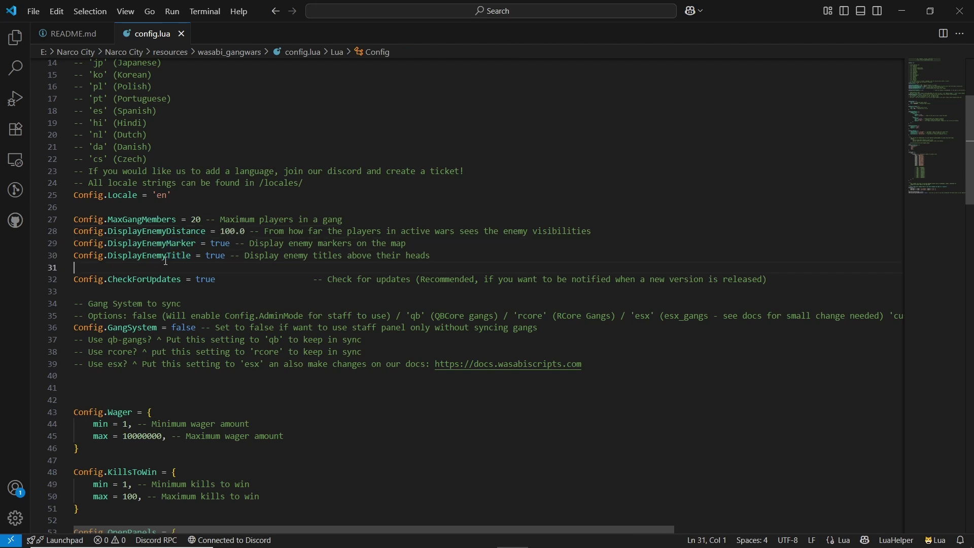
double_click(169, 257)
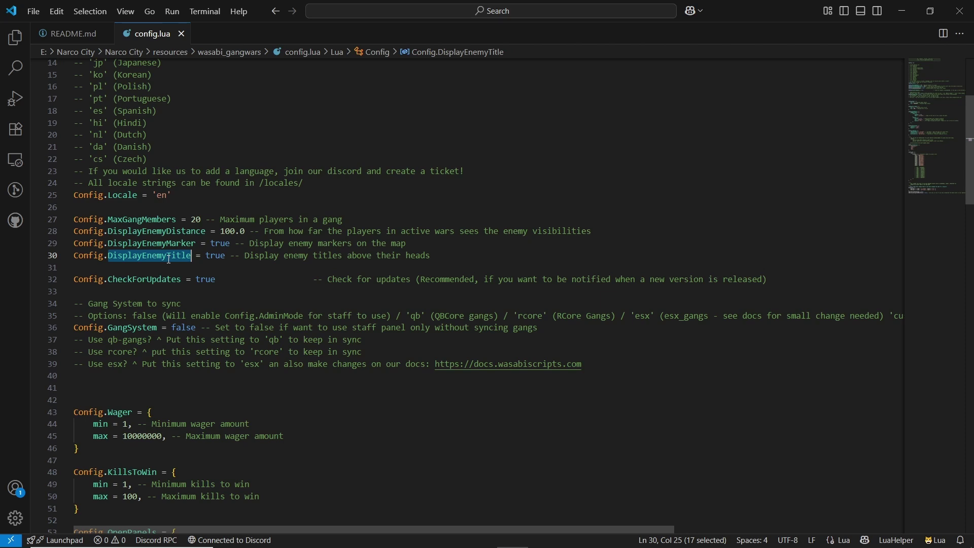
left_click(135, 287)
double_click(134, 327)
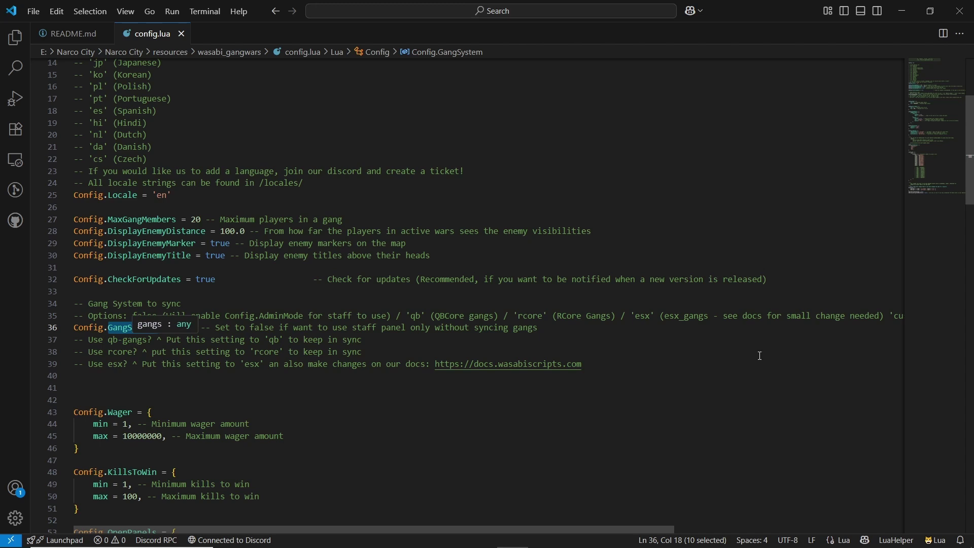
double_click(171, 303)
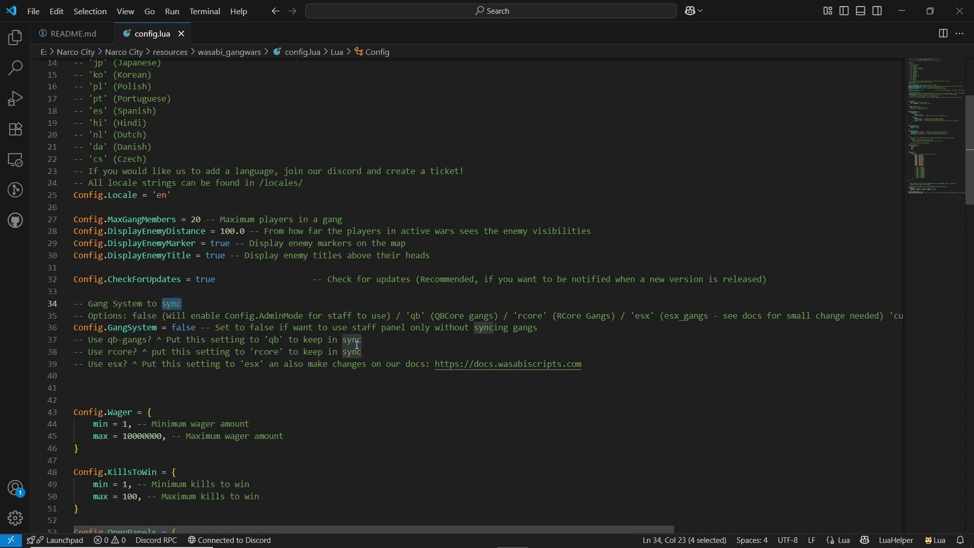
left_click(184, 327)
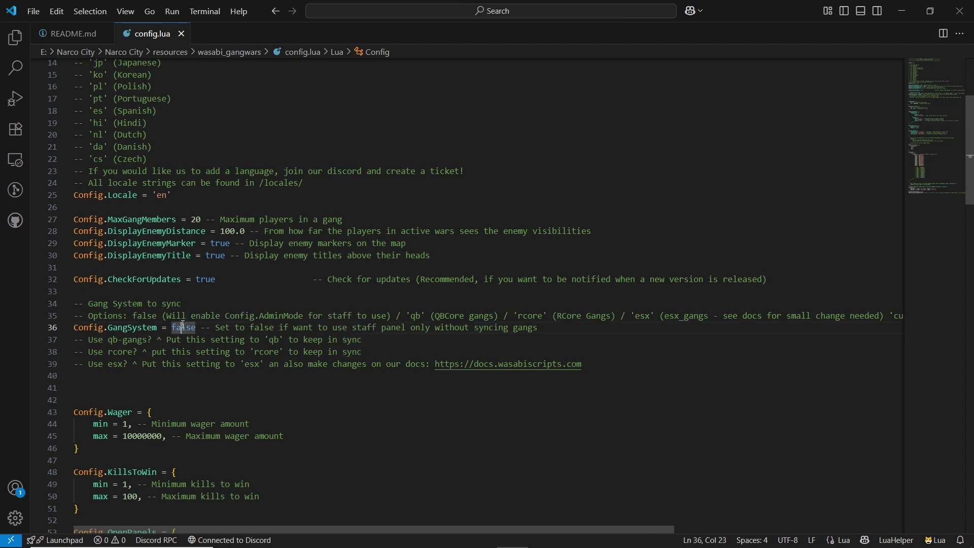
double_click(183, 327)
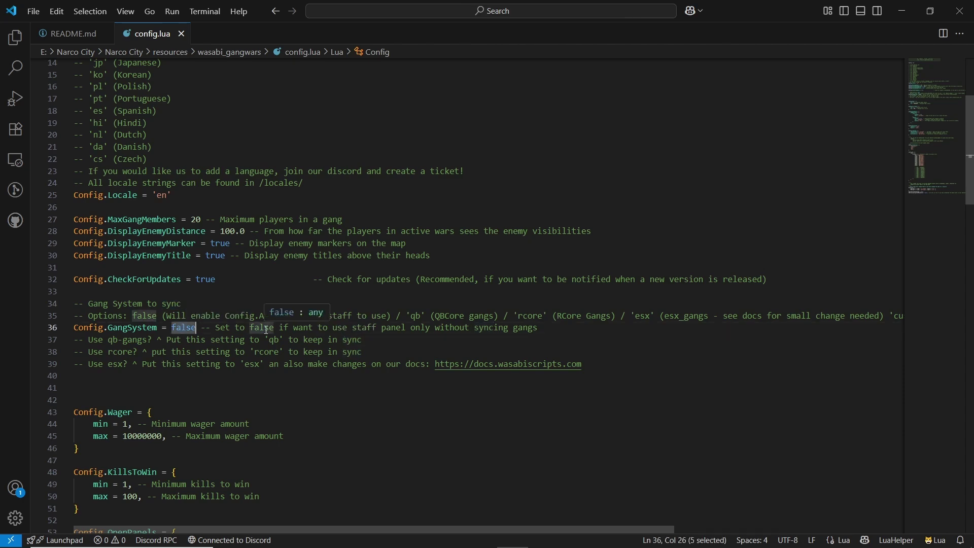
scroll(266, 330, "down", 2)
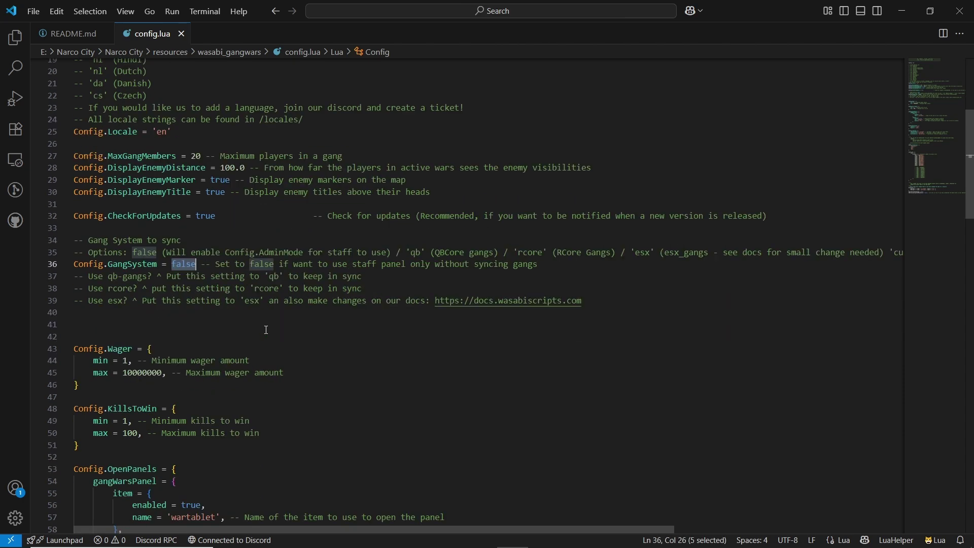
scroll(242, 299, "down", 3)
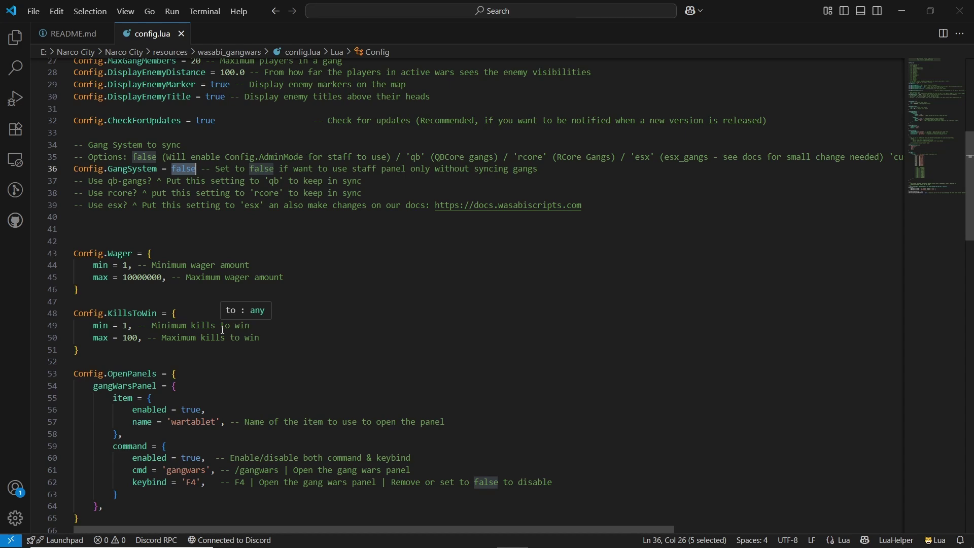
scroll(152, 304, "down", 3)
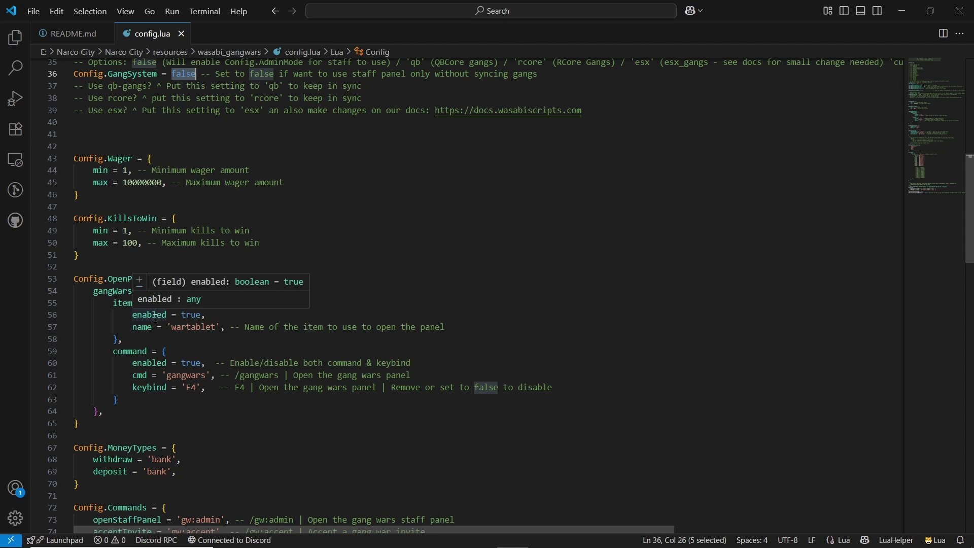
double_click(195, 327)
double_click(189, 388)
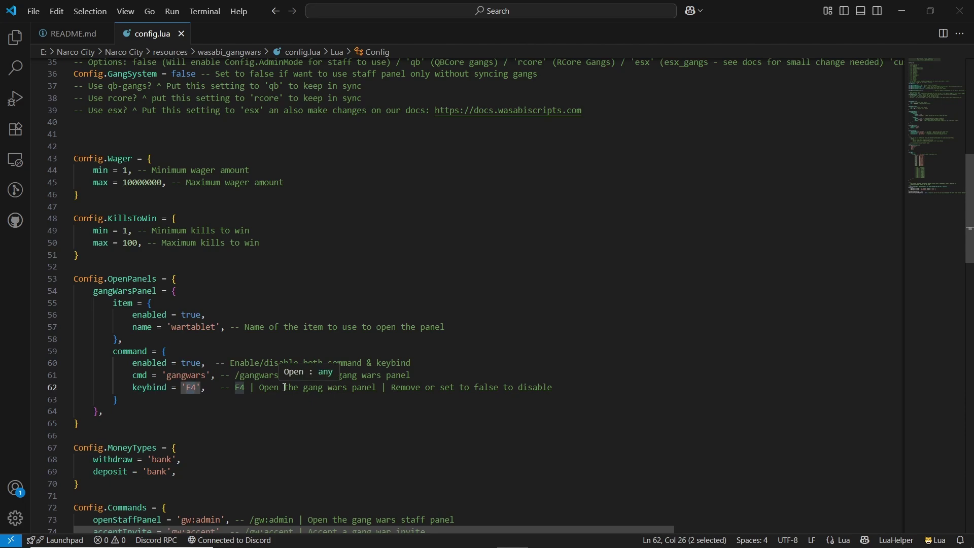
scroll(285, 389, "down", 3)
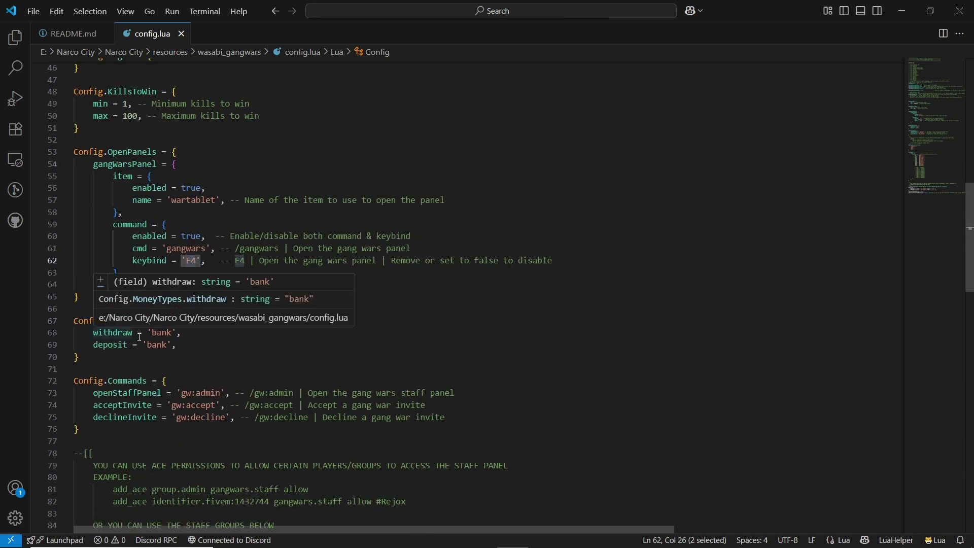
double_click(161, 344)
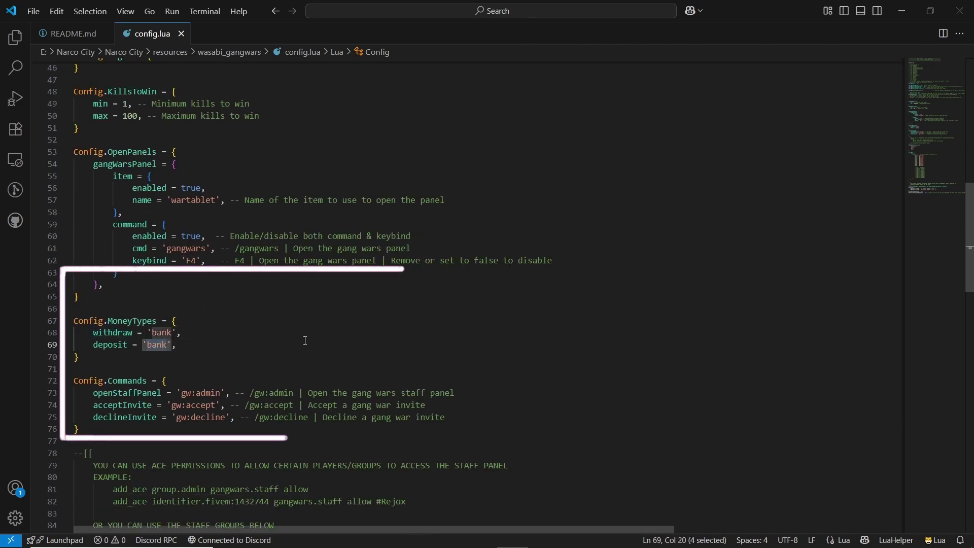
scroll(142, 350, "down", 2)
left_click_drag(80, 366, 69, 313)
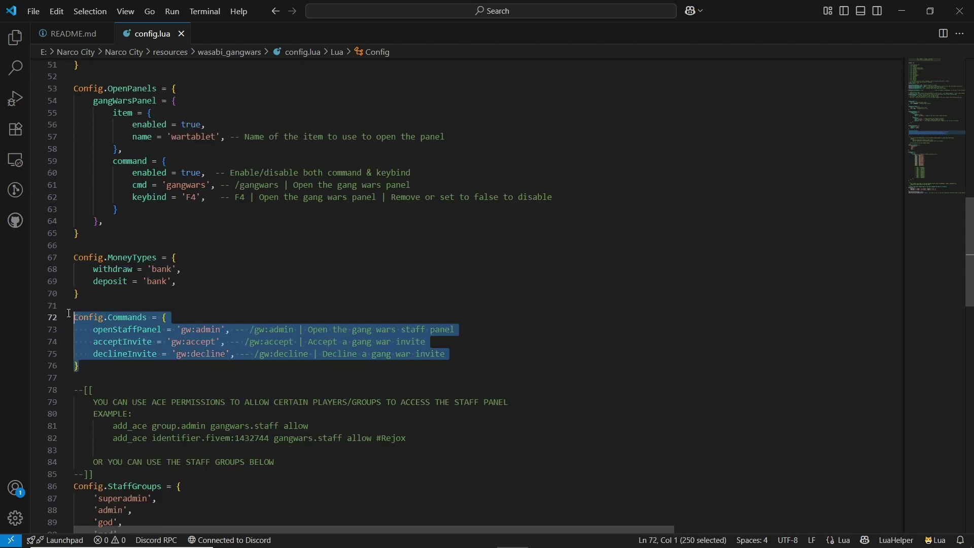
left_click(215, 315)
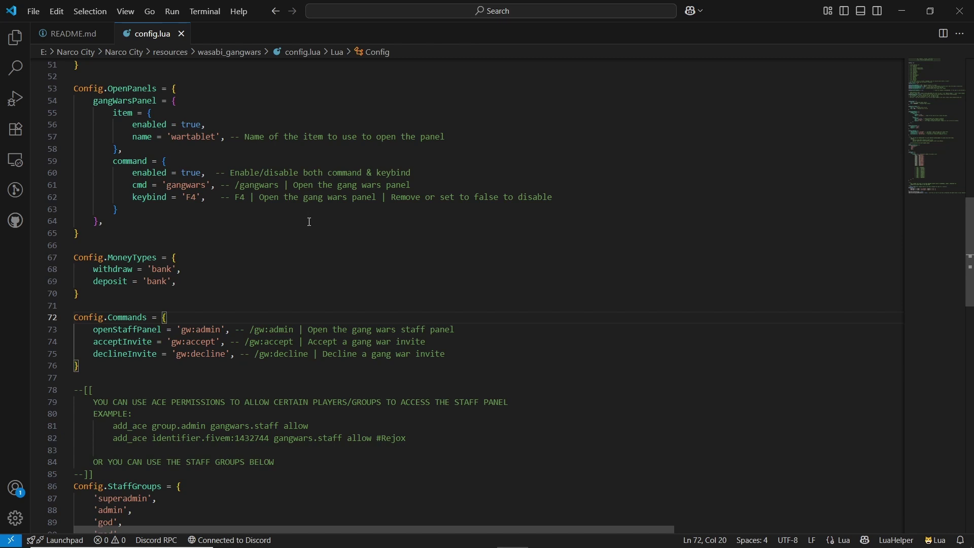
triple_click(163, 437)
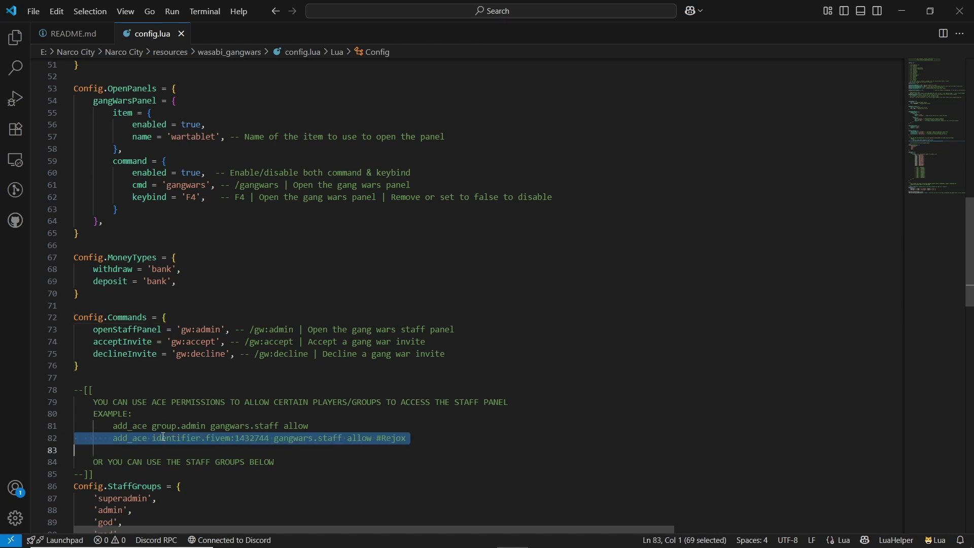
double_click(131, 425)
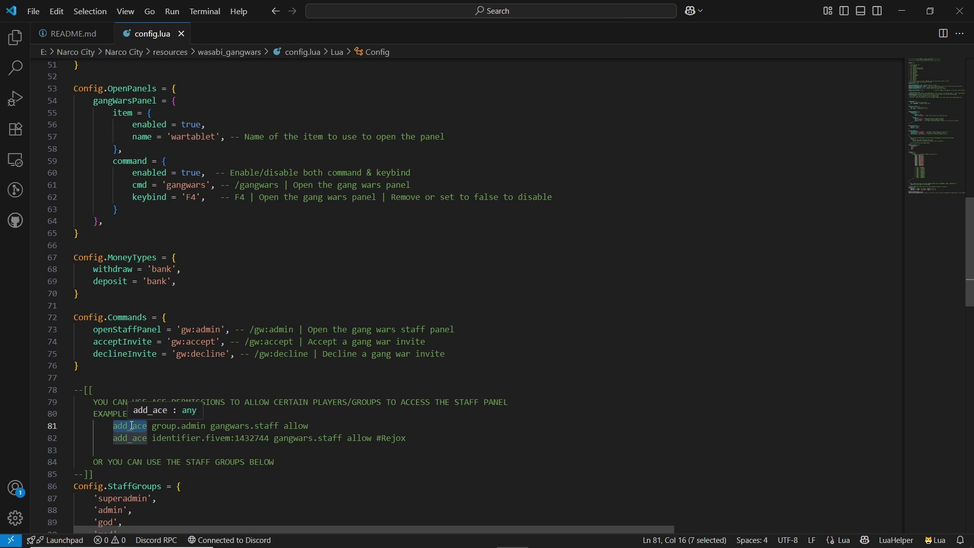
double_click(118, 329)
double_click(207, 330)
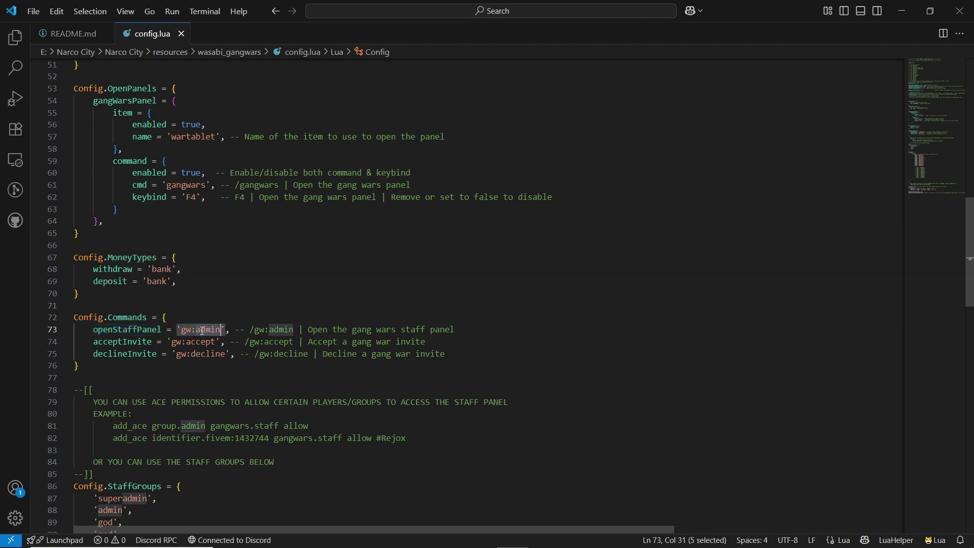
left_click(124, 378)
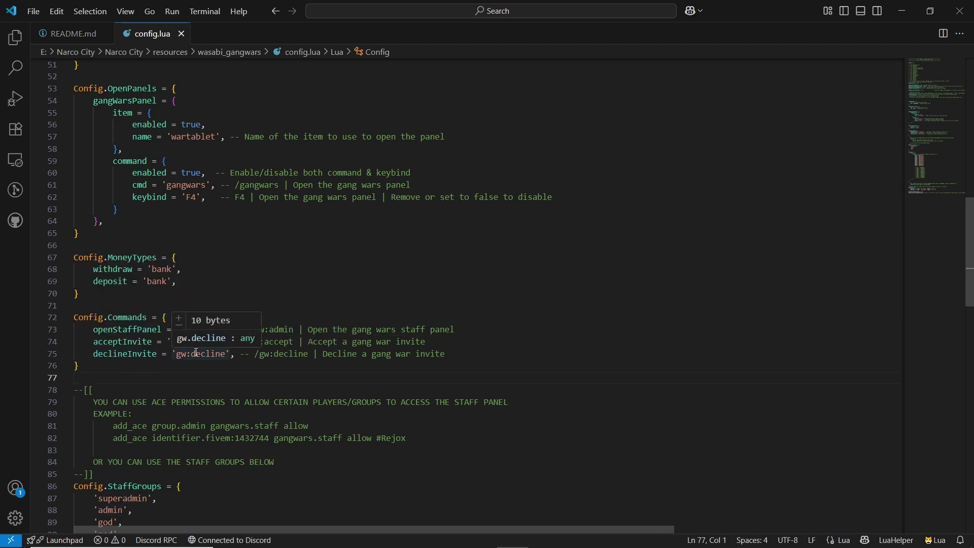
scroll(222, 375, "down", 5)
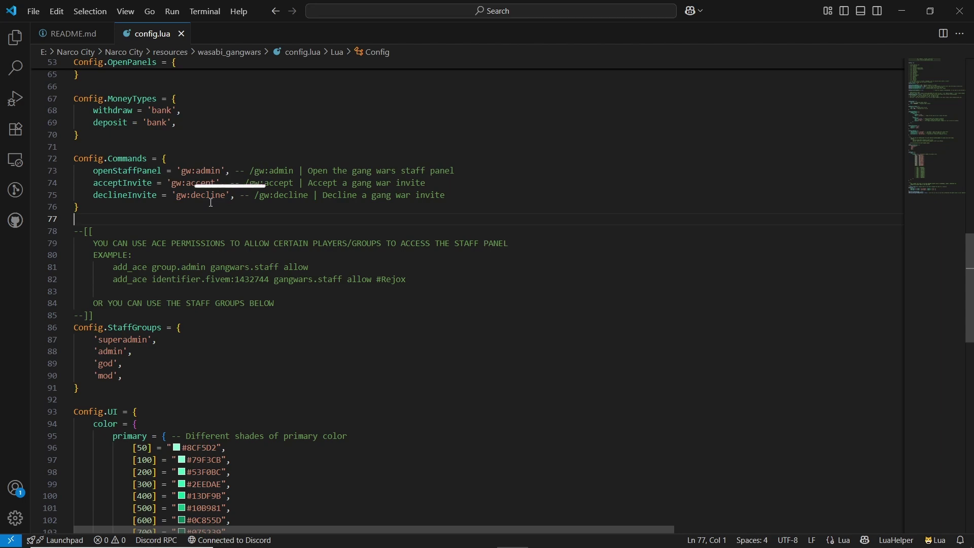
scroll(158, 253, "down", 4)
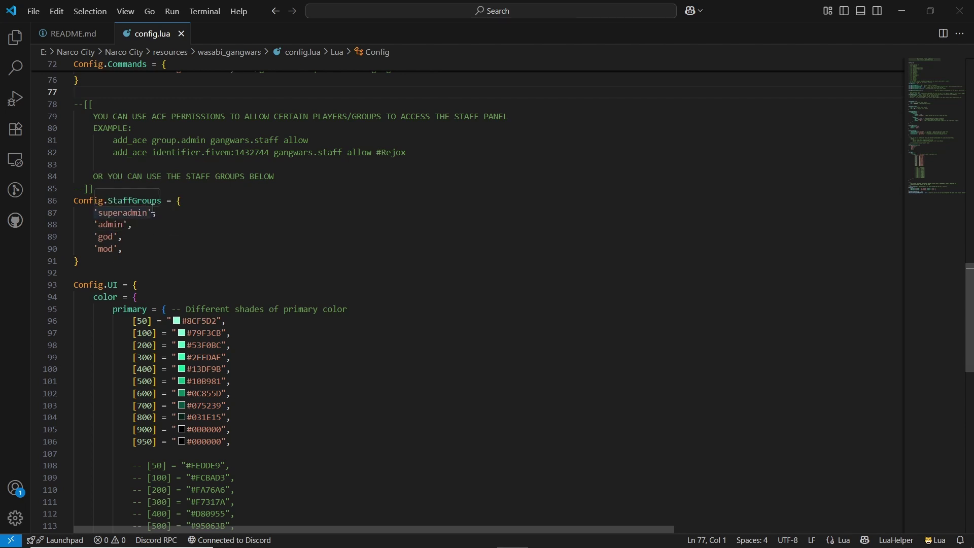
scroll(186, 222, "down", 2)
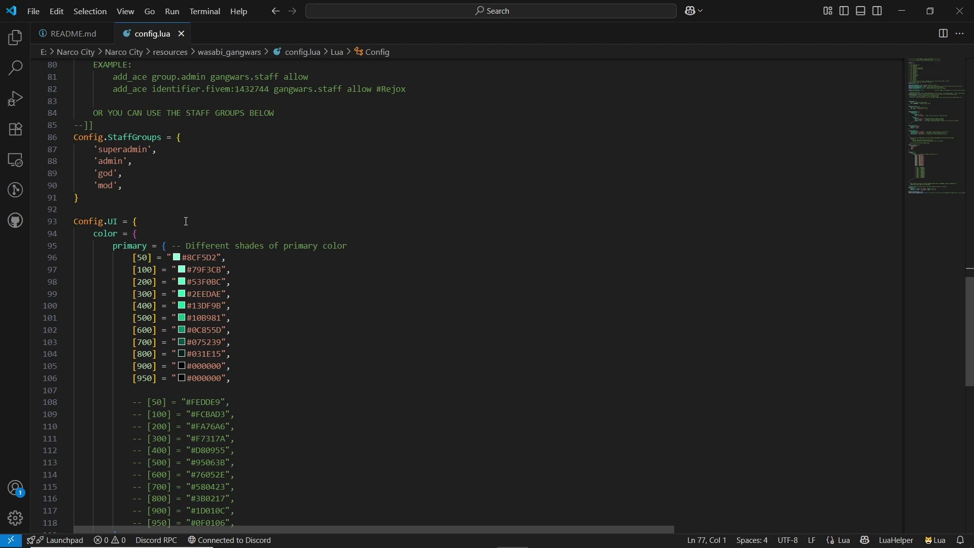
scroll(187, 223, "down", 3)
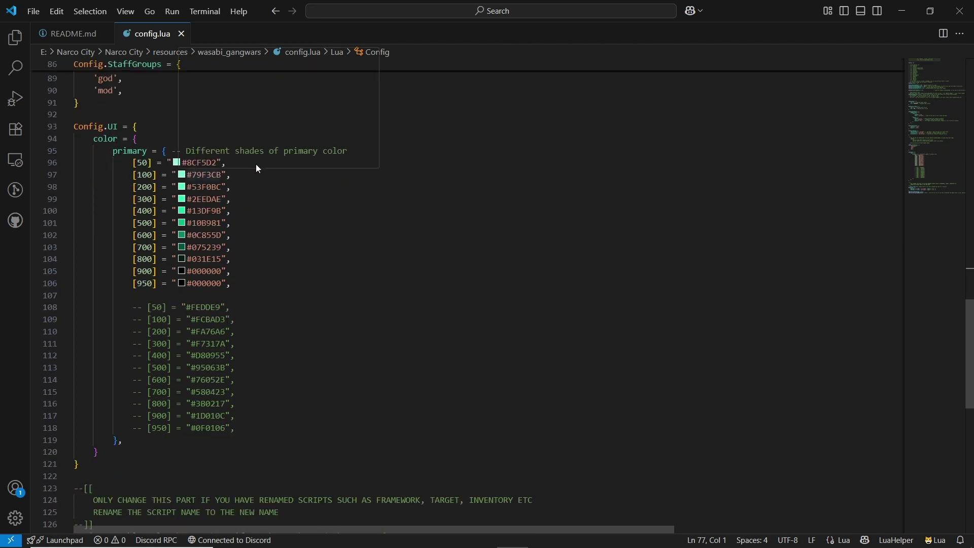
scroll(137, 237, "down", 3)
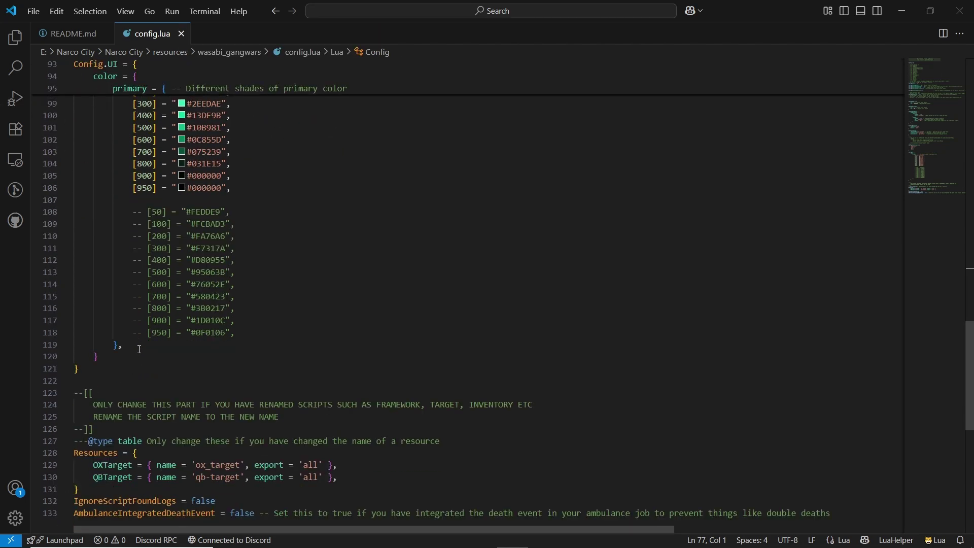
scroll(145, 355, "down", 2)
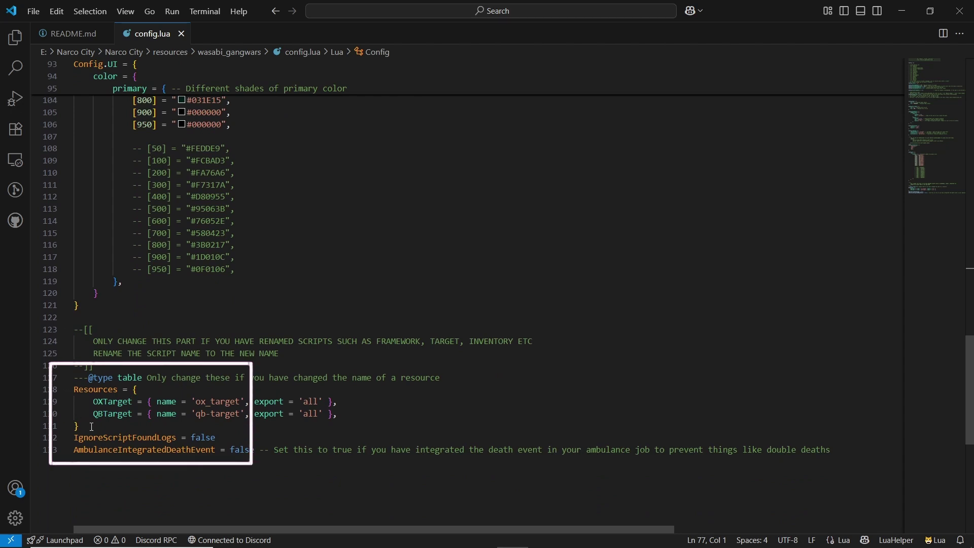
mouse_move(101, 411)
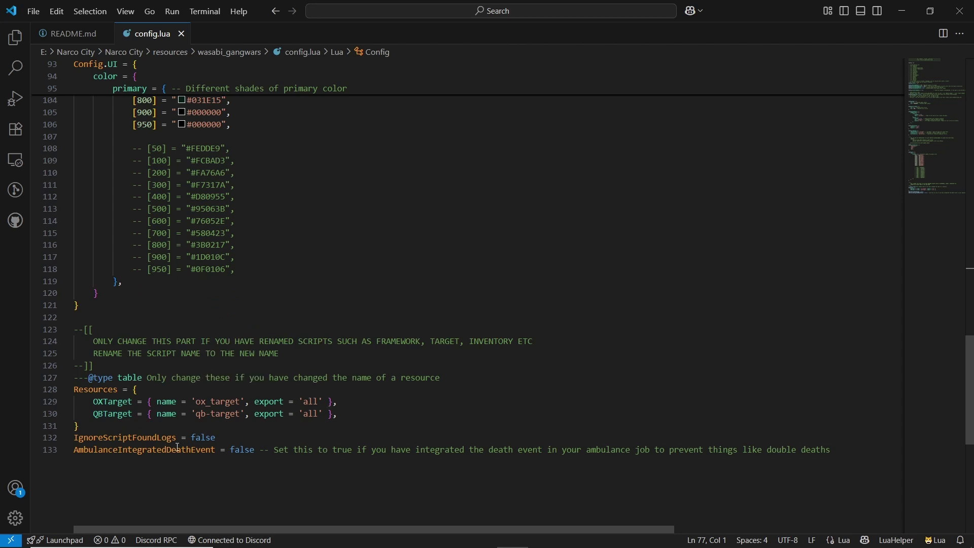
double_click(152, 437)
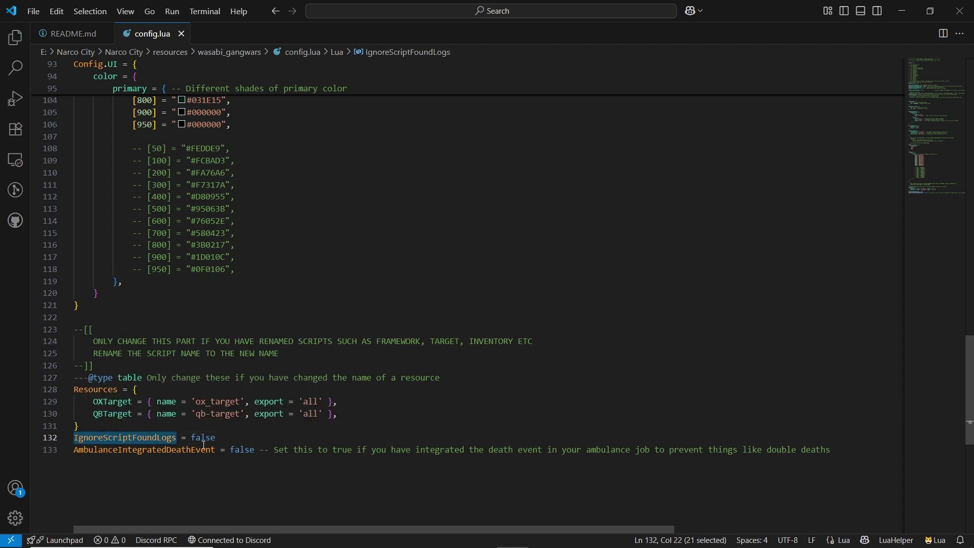
double_click(236, 437)
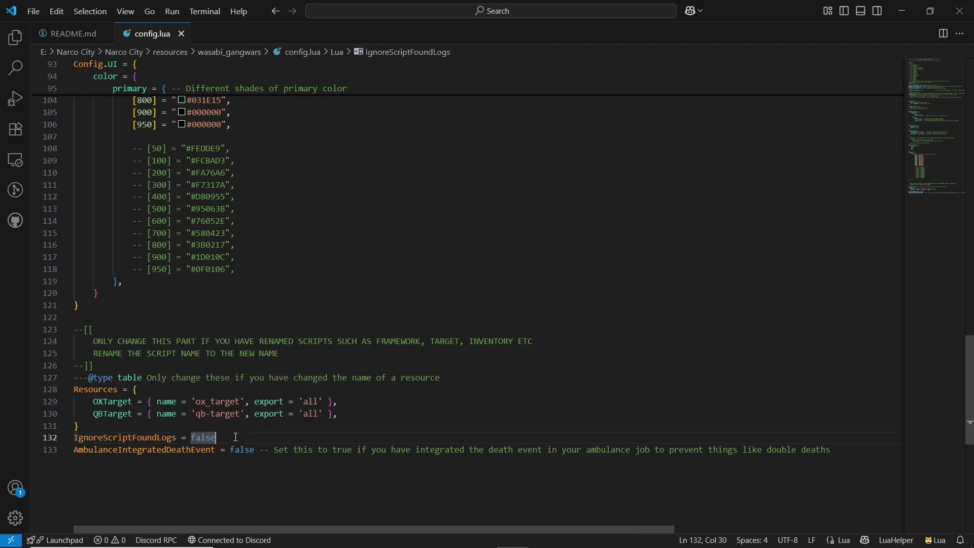
double_click(205, 438)
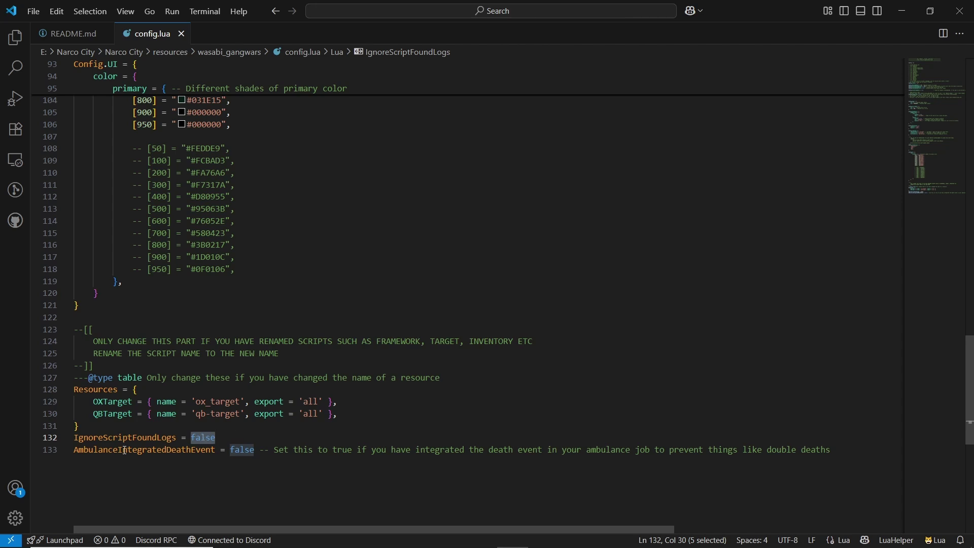
scroll(124, 450, "down", 2)
scroll(125, 450, "up", 10)
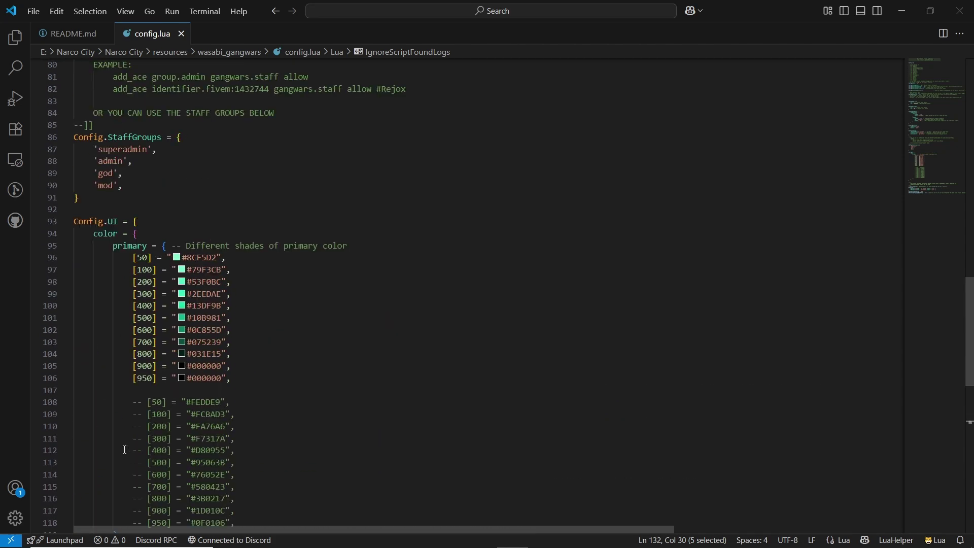
left_click_drag(948, 160, 924, 87)
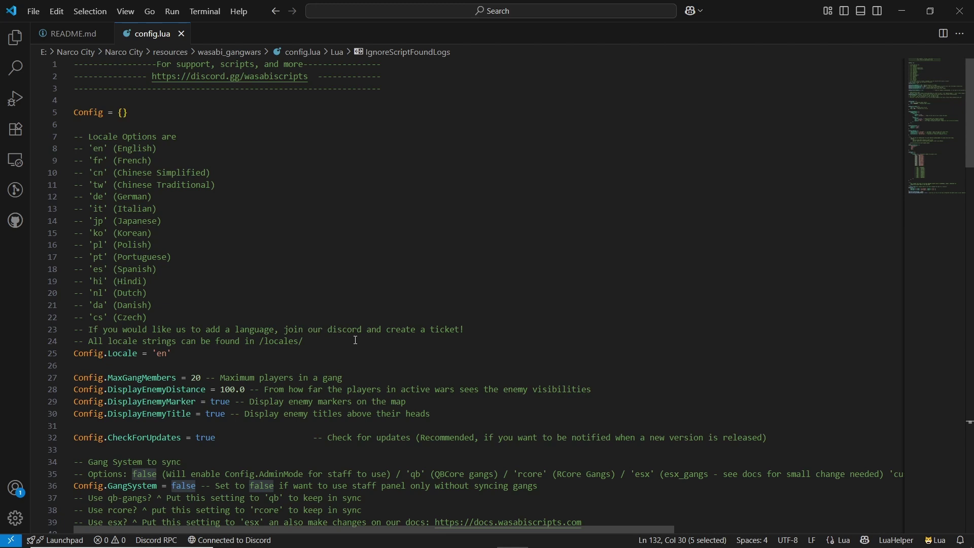
Close config.lua and open opensource.lua from the wasabi_gangwars server folder.
left_click(960, 11)
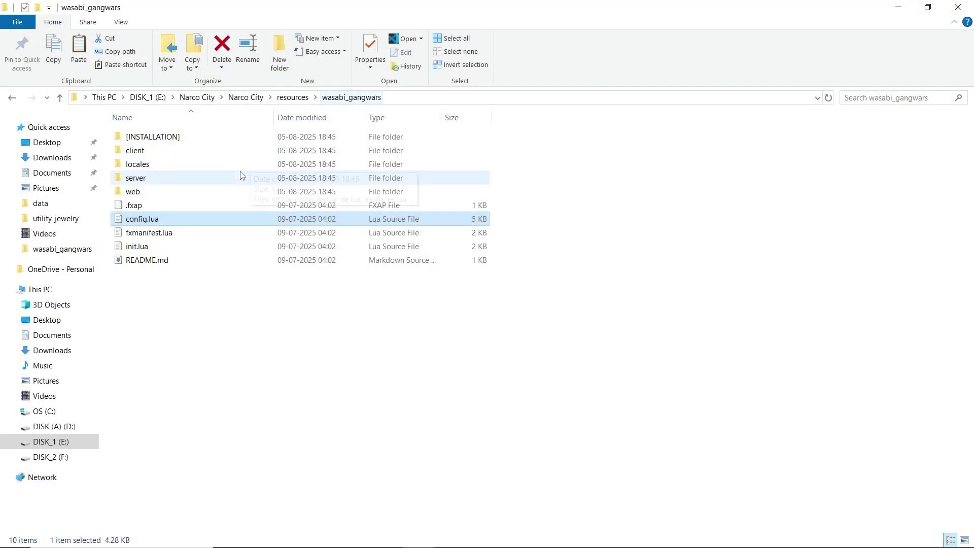
left_click(164, 252)
double_click(148, 178)
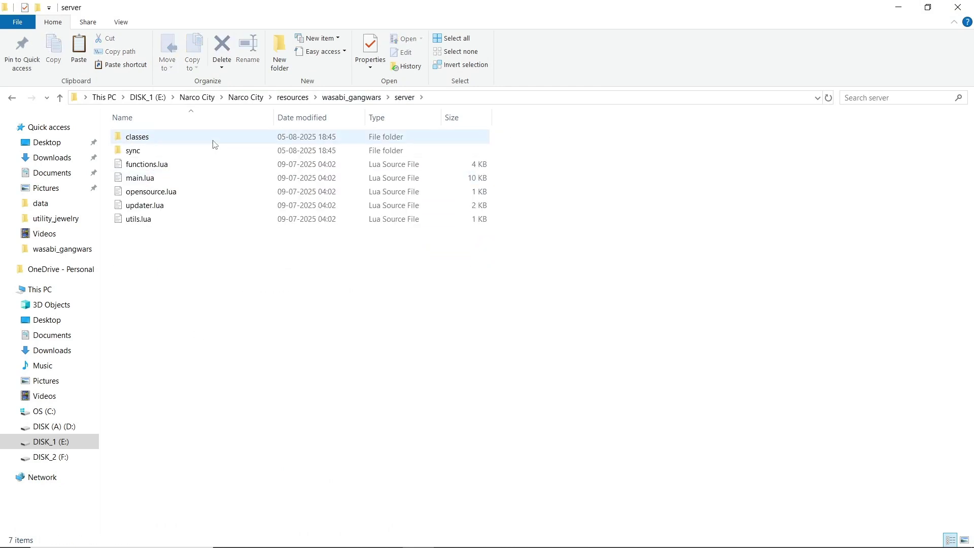
double_click(167, 192)
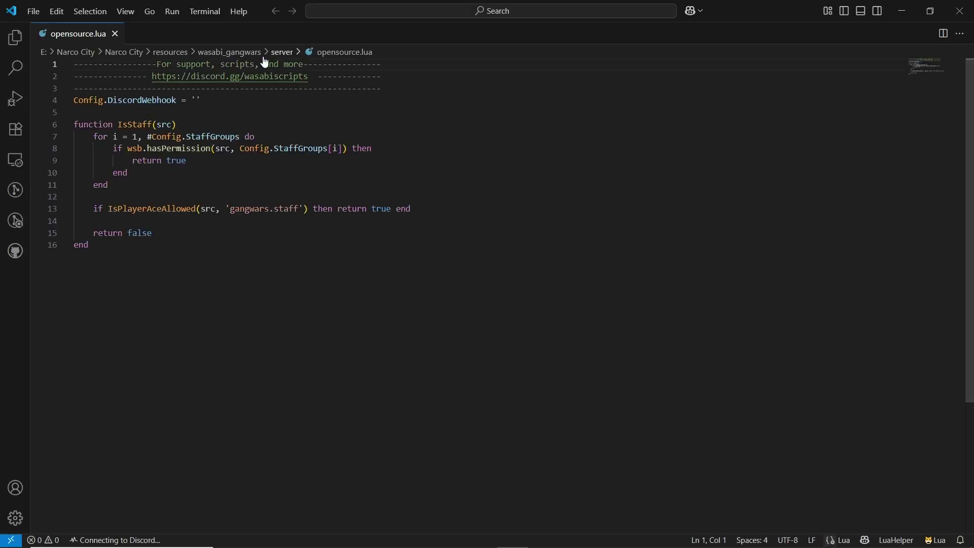
Confirm Config.DiscordWebhook on line 4 is empty, then close VS Code.
left_click(198, 101)
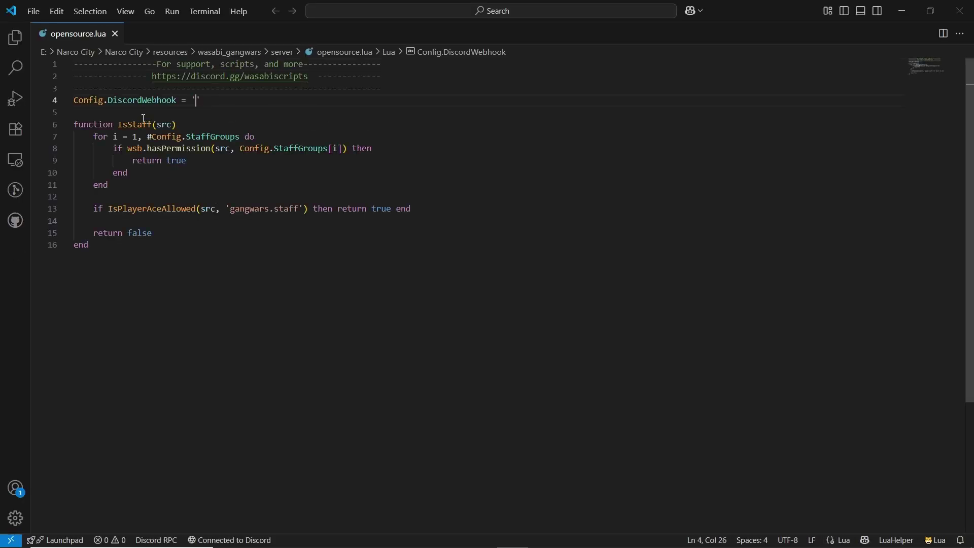
left_click(960, 11)
key("BackSpace")
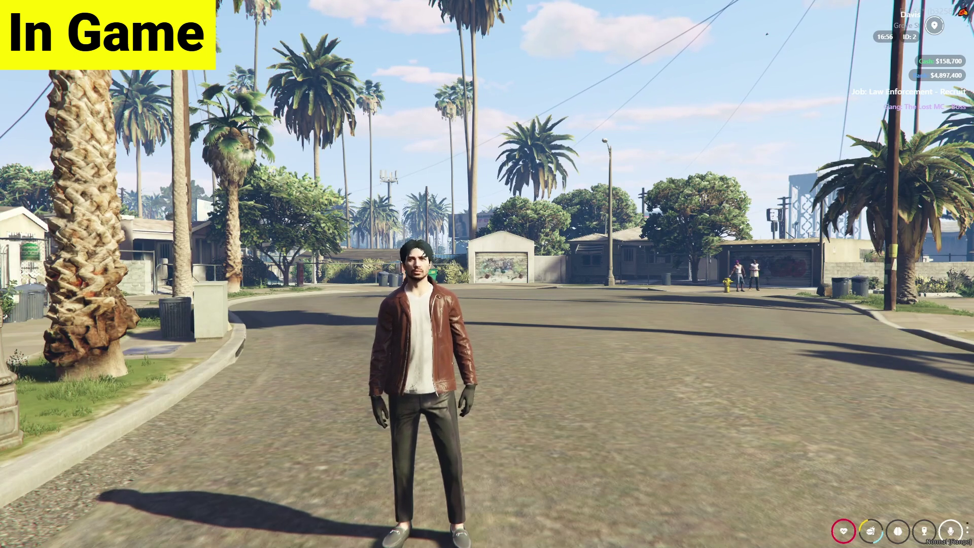
Use the War Tablet, close the Ballas overview, then run /gw:admin in chat.
key("z")
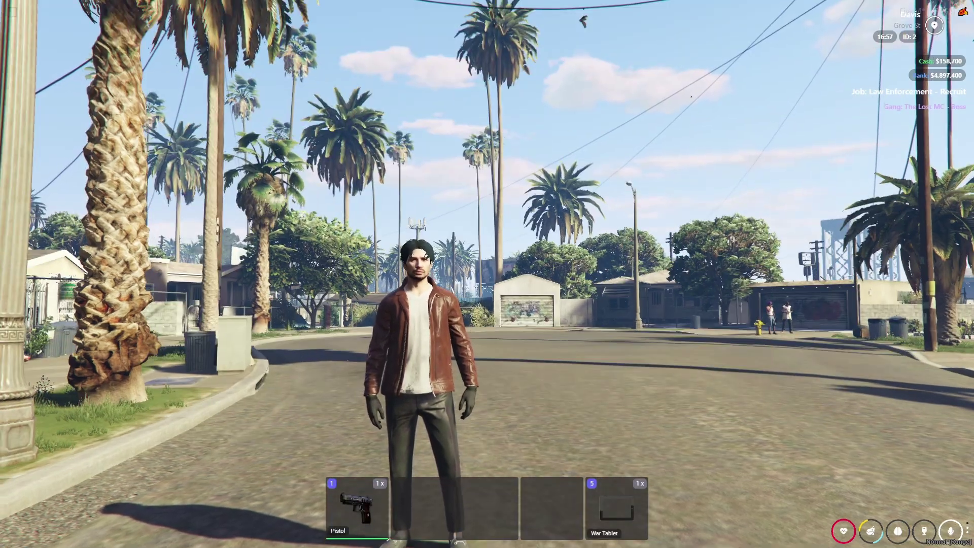
key("Tab")
key("Escape")
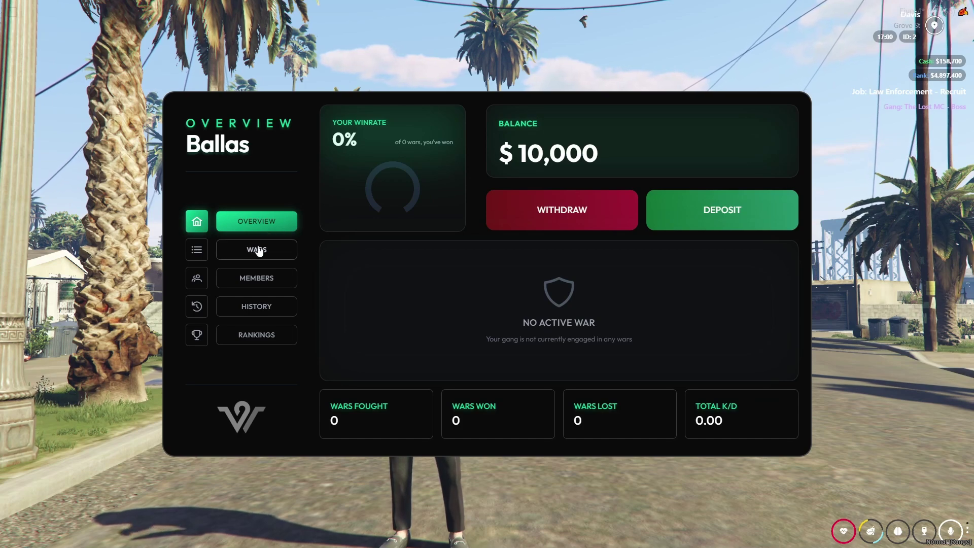
key("Escape")
type("t/gw:admin")
key("Return")
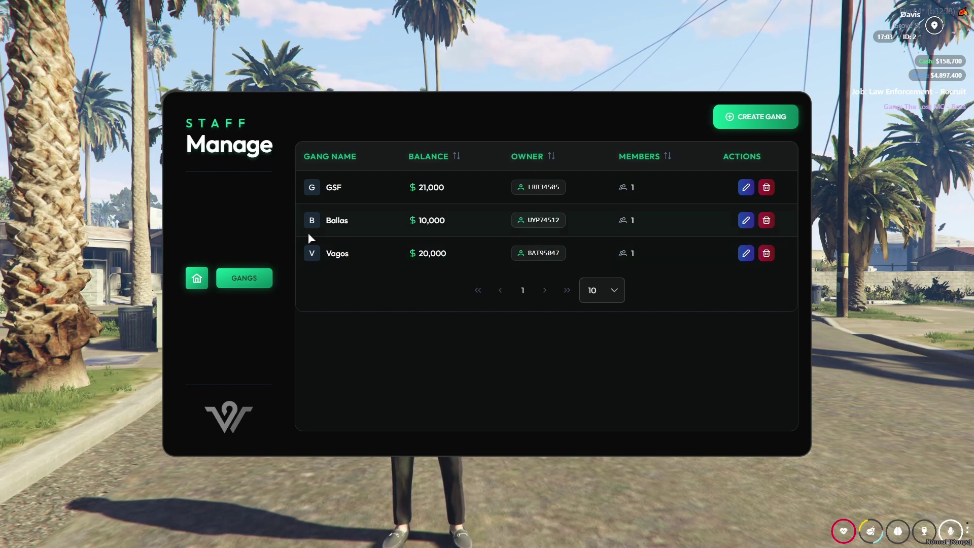
Open the Ballas gang's edit form twice to view its balance, close it unsaved, then exit the staff panel.
double_click(338, 221)
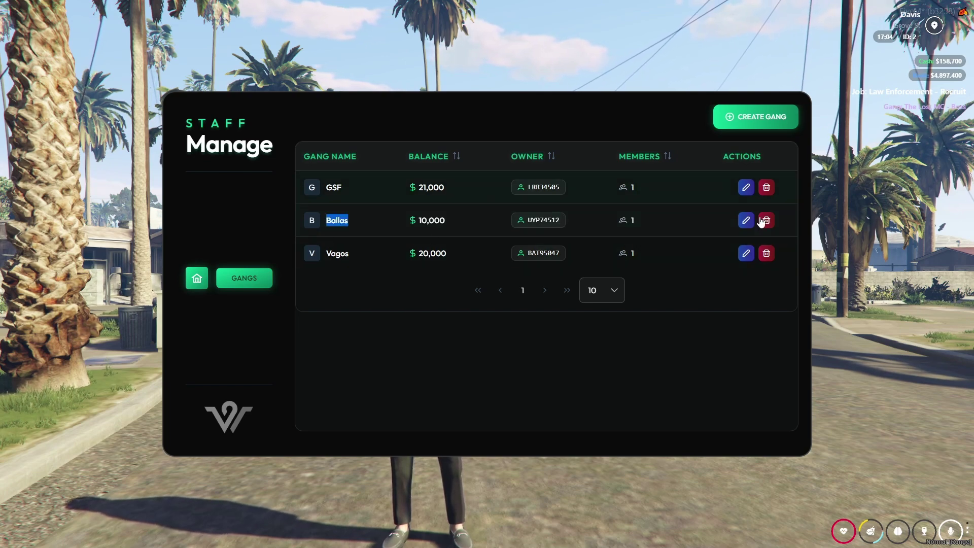
left_click(745, 219)
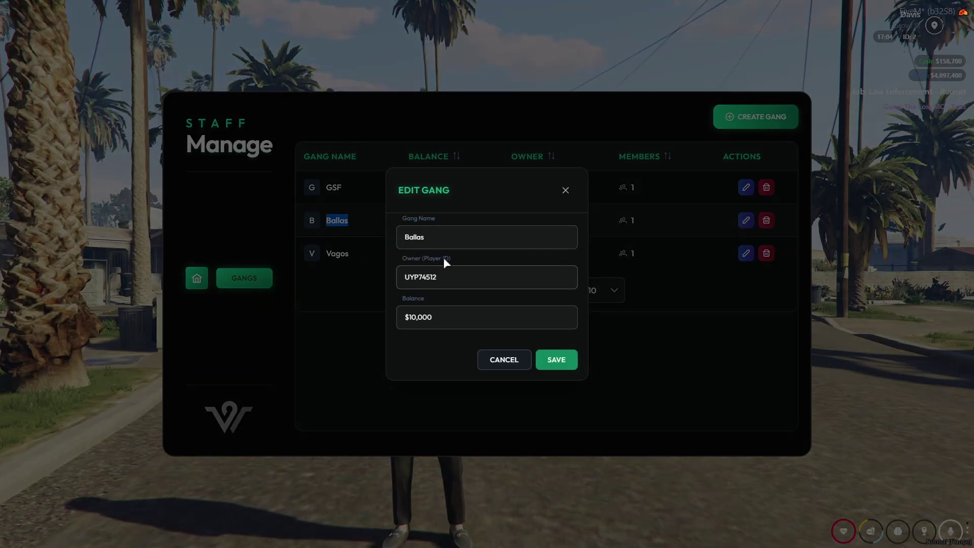
left_click(564, 190)
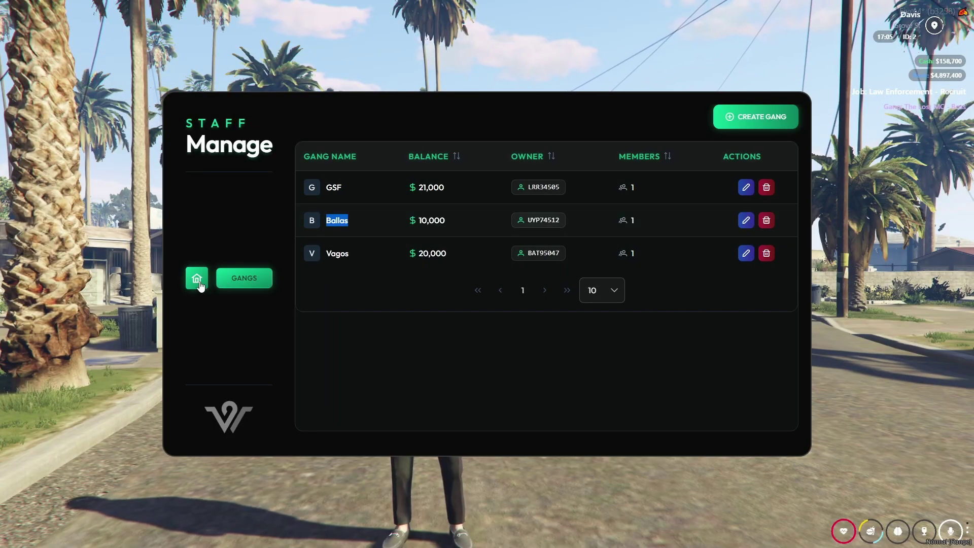
left_click(750, 220)
triple_click(463, 313)
left_click(562, 190)
key("Escape")
Open the gang panel with the gw:admin chat command and deposit $1,000 into the gang balance.
type("t/gw:admin")
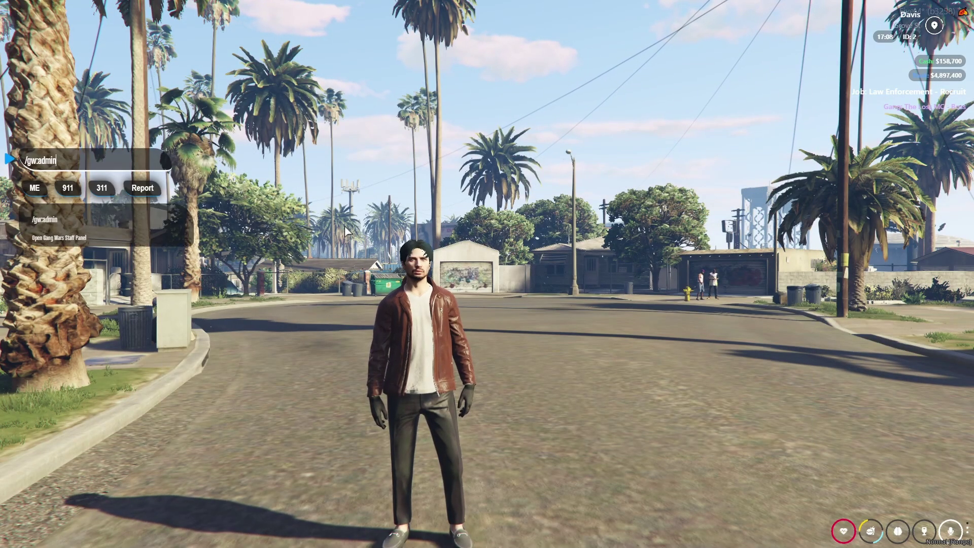
key("Return")
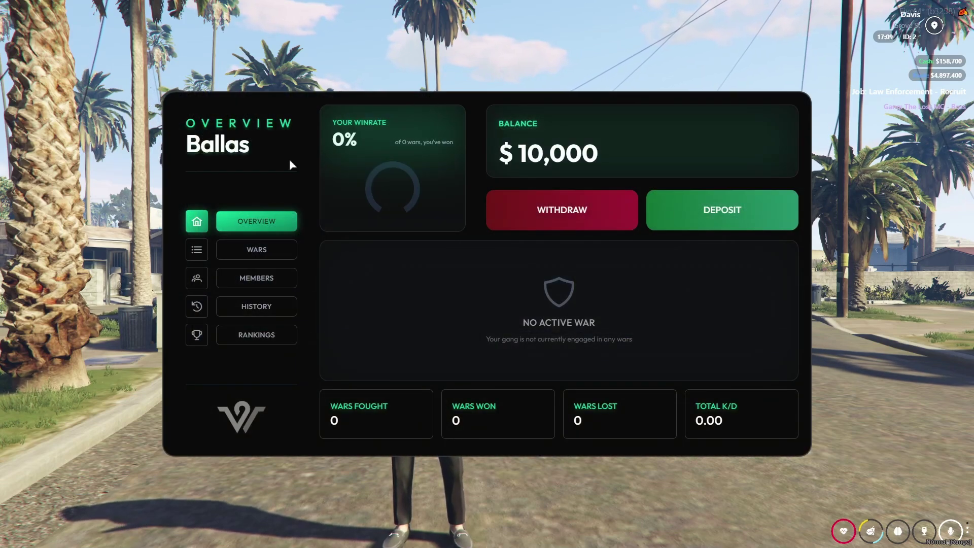
left_click(746, 191)
left_click(461, 285)
type("1000")
left_click(550, 320)
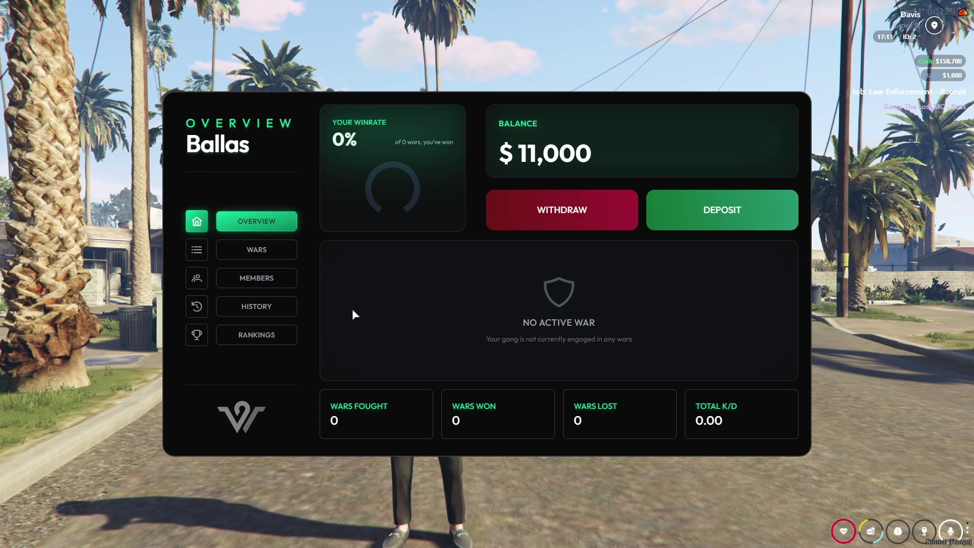
Check the Wars Fought, Wars Lost and K/D stats, then switch to the Wars page.
double_click(334, 421)
left_click_drag(726, 425, 692, 420)
left_click(607, 347)
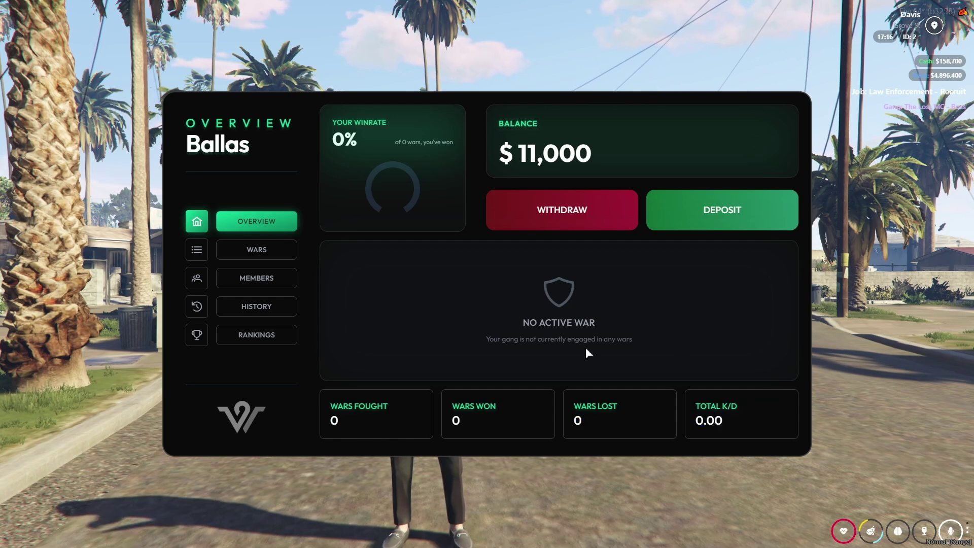
left_click(209, 248)
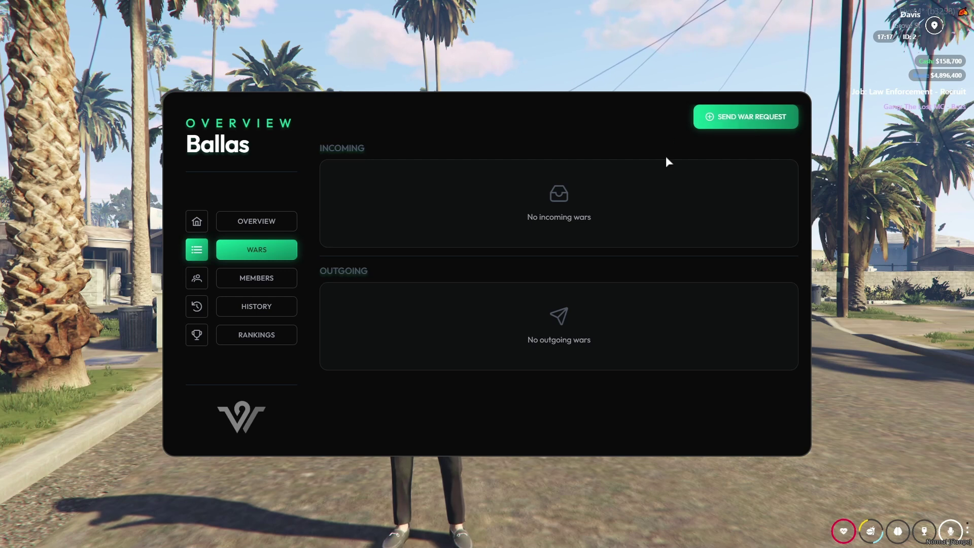
From Members, invite USER (1) with Manage Permissions, then view the empty History page.
left_click(246, 280)
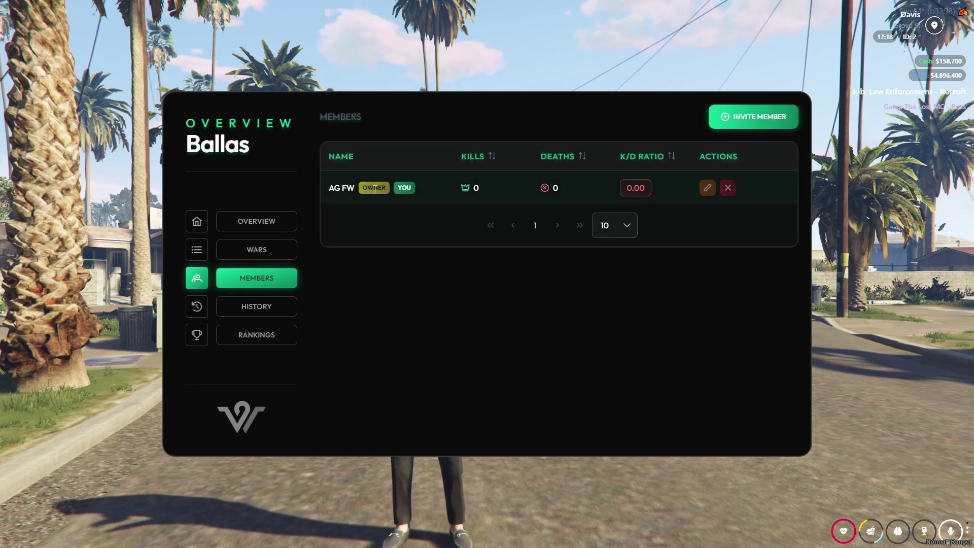
left_click(743, 123)
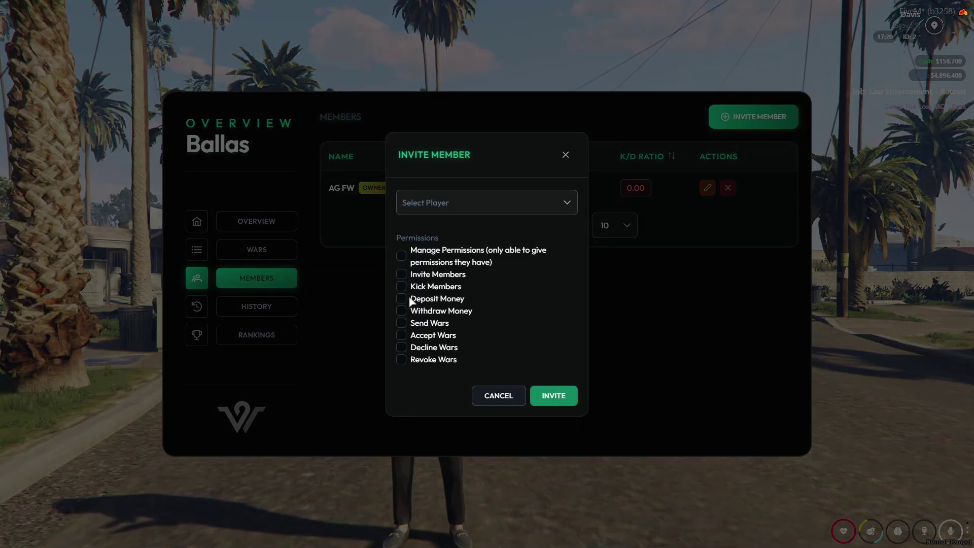
left_click(499, 212)
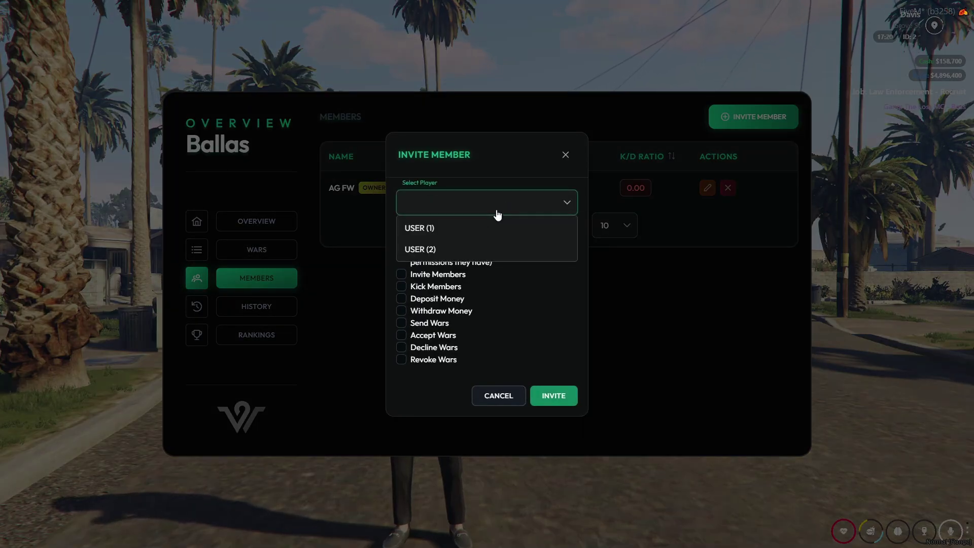
left_click(470, 249)
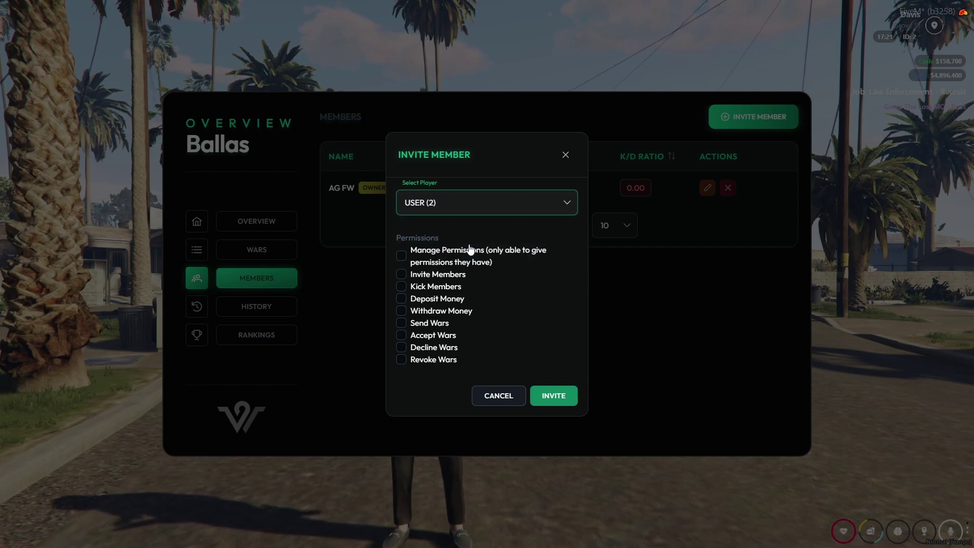
left_click(472, 208)
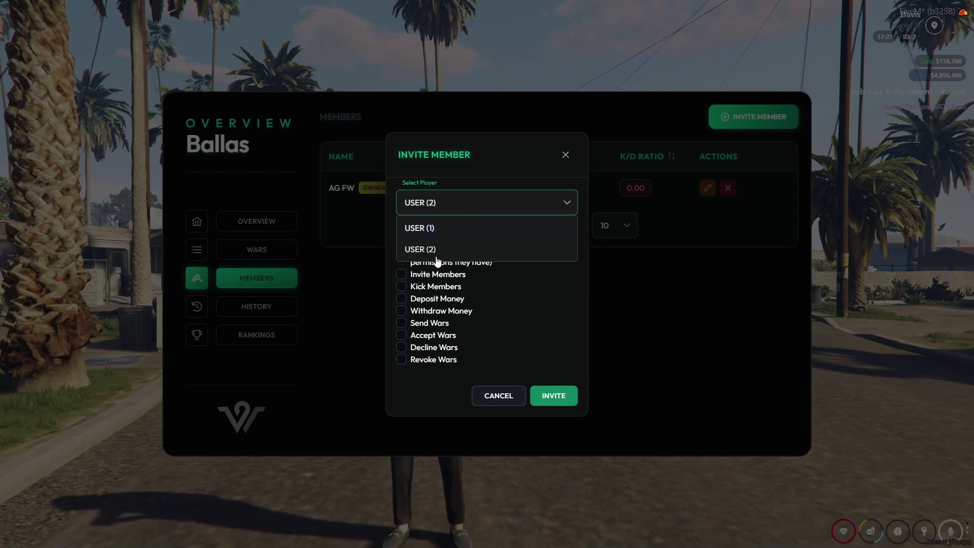
left_click(453, 229)
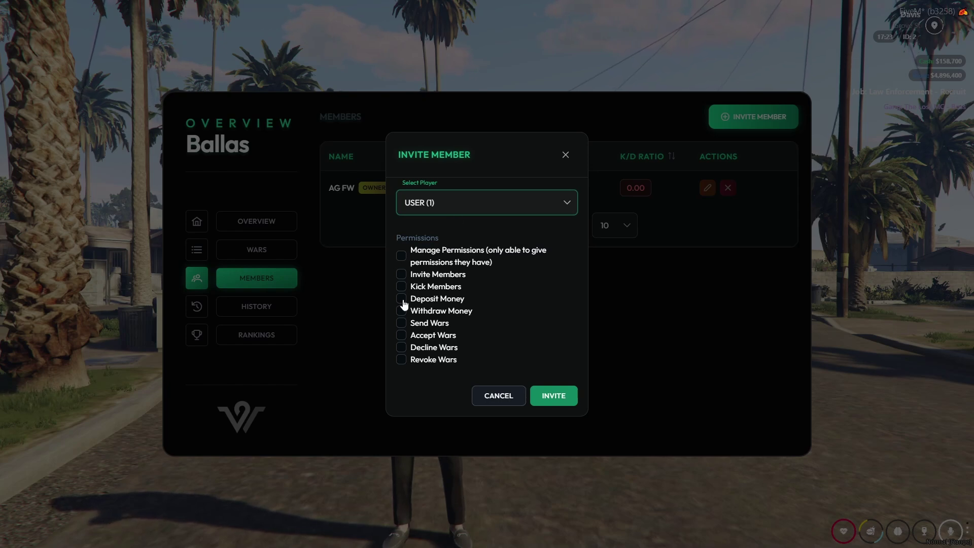
left_click(403, 259)
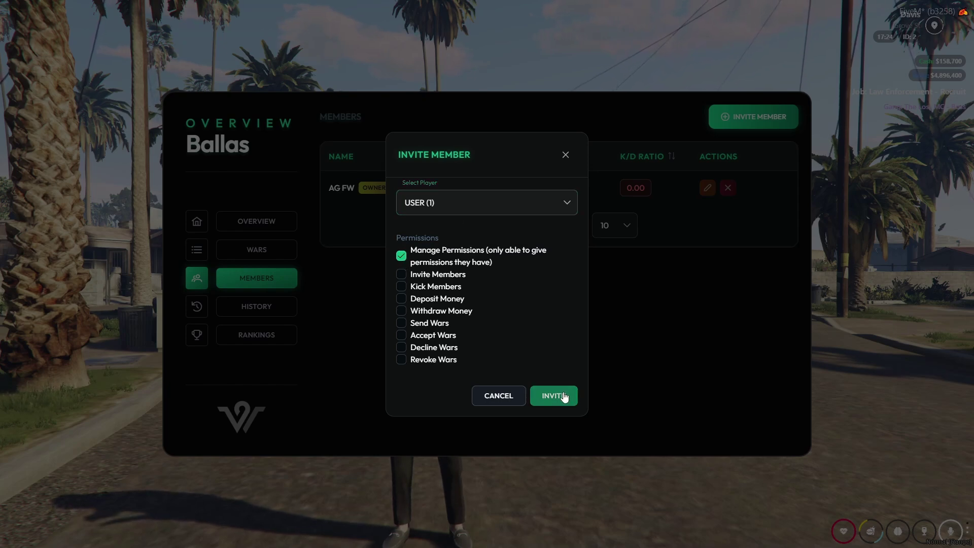
left_click(560, 396)
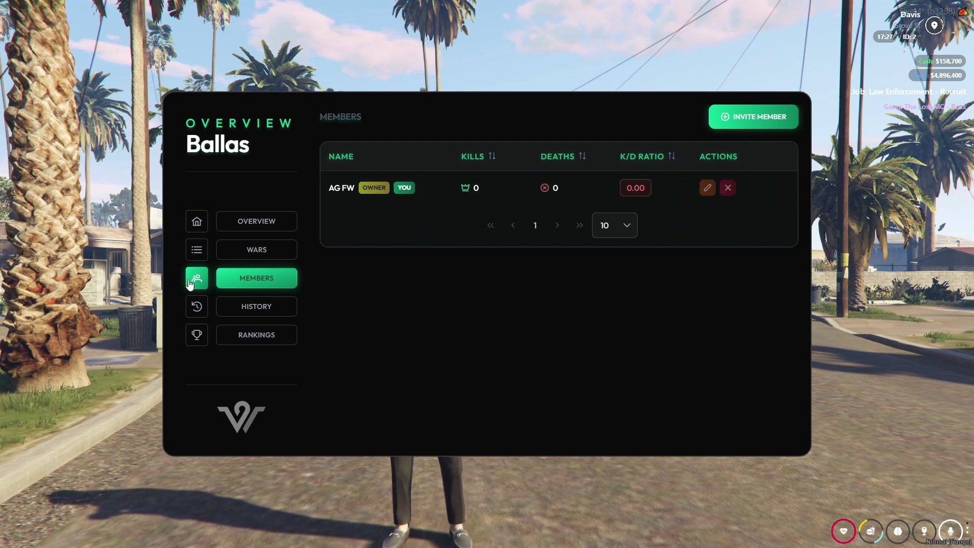
left_click(228, 306)
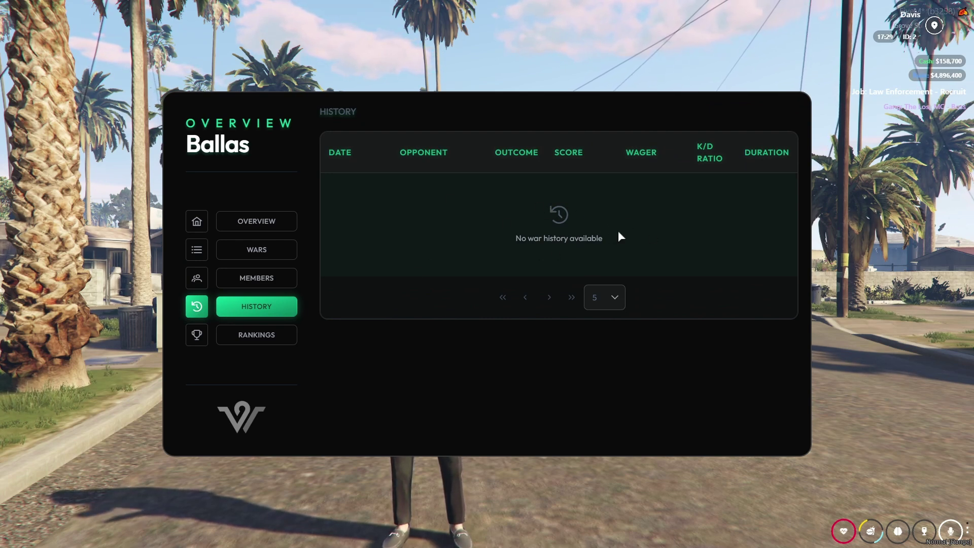
Review the rankings balances: GSF 21,000, Vagos 20,000 and Ballas 10,000.
left_click(271, 338)
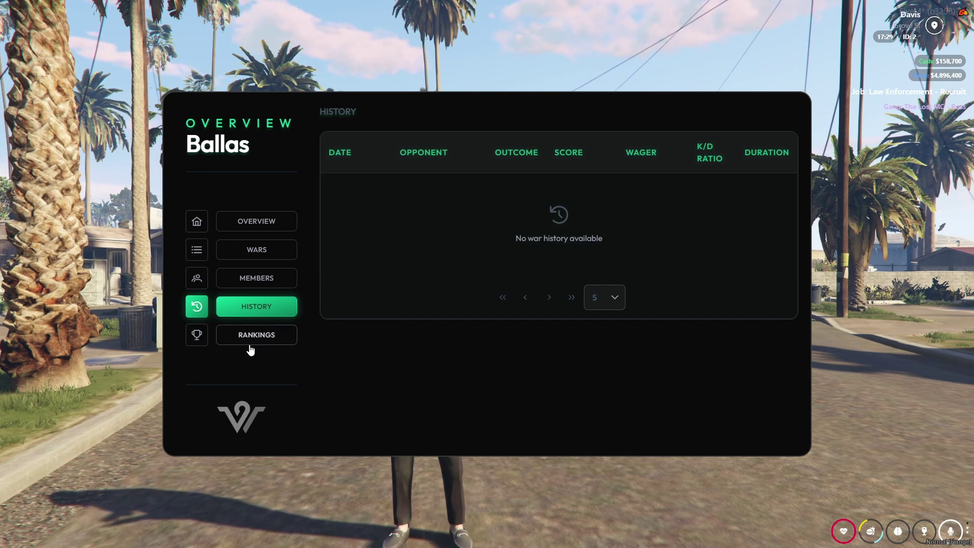
left_click_drag(387, 193, 401, 259)
left_click(418, 253)
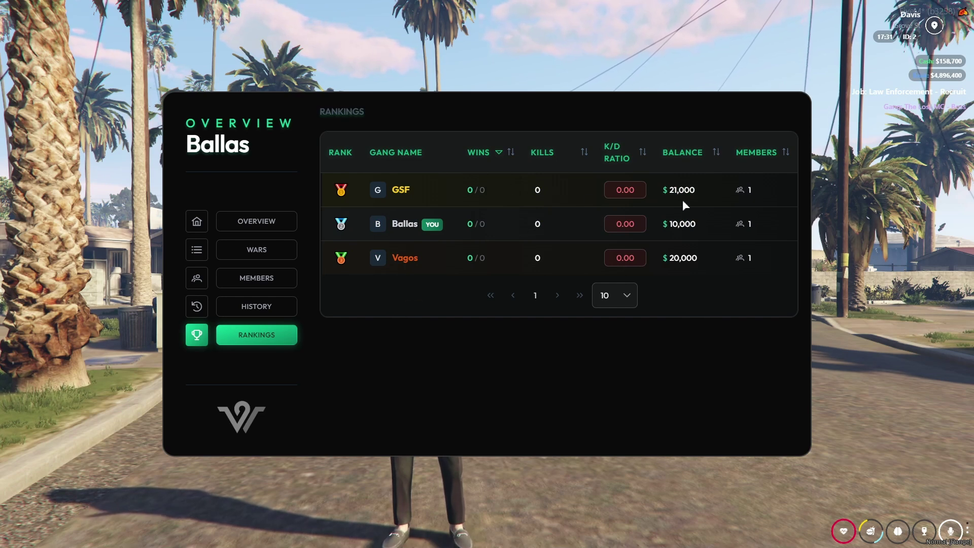
left_click_drag(668, 190, 708, 195)
double_click(674, 225)
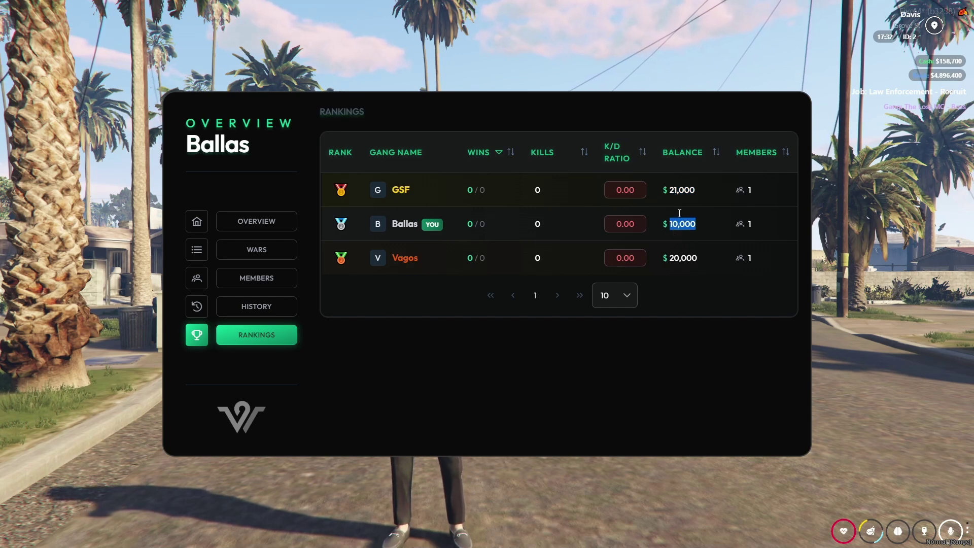
double_click(681, 193)
double_click(683, 258)
Set the rankings table to 5 rows per page and return to the Wars page.
left_click(613, 299)
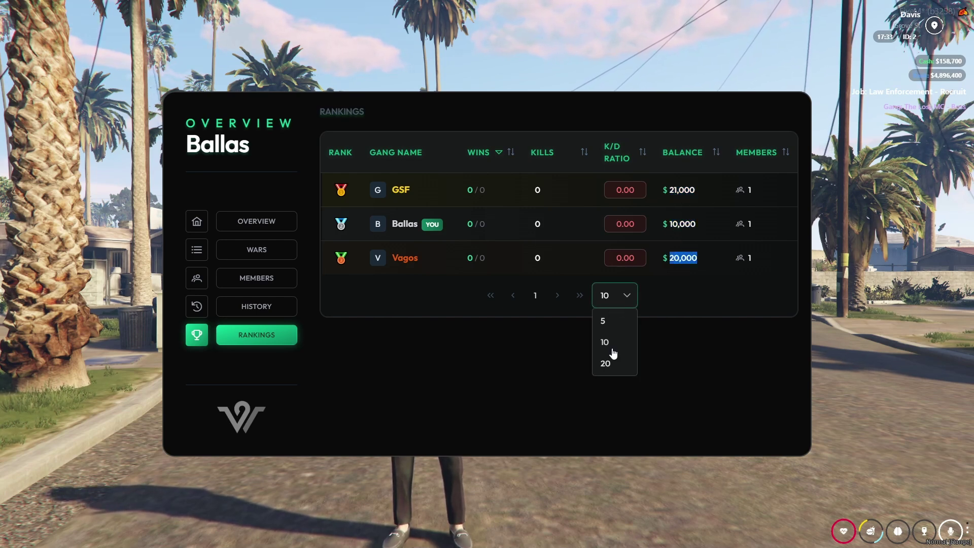
left_click(611, 364)
left_click(615, 303)
left_click(668, 314)
left_click(615, 302)
left_click(617, 322)
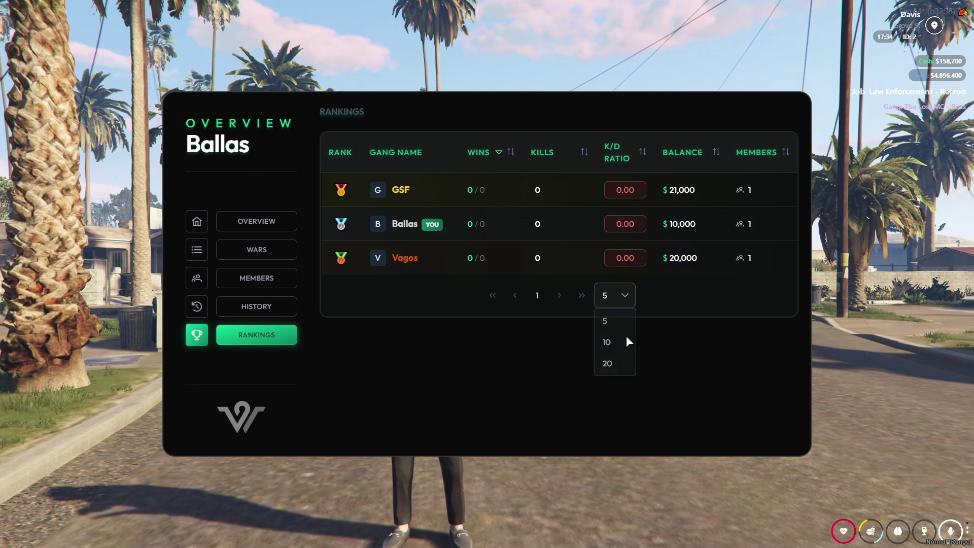
left_click(249, 259)
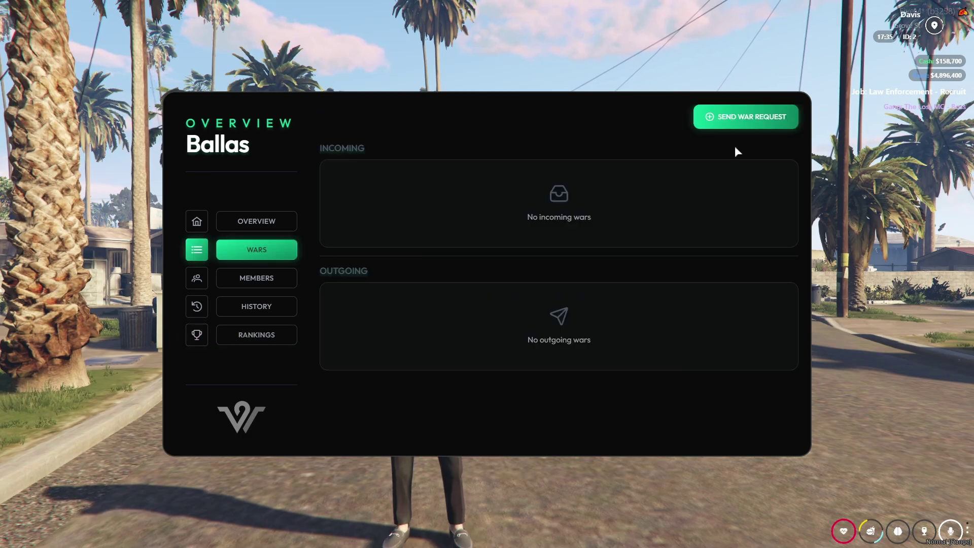
Request a war against Vagos with a $1,000 wager and 1 kill needed to win.
left_click(754, 117)
left_click(457, 239)
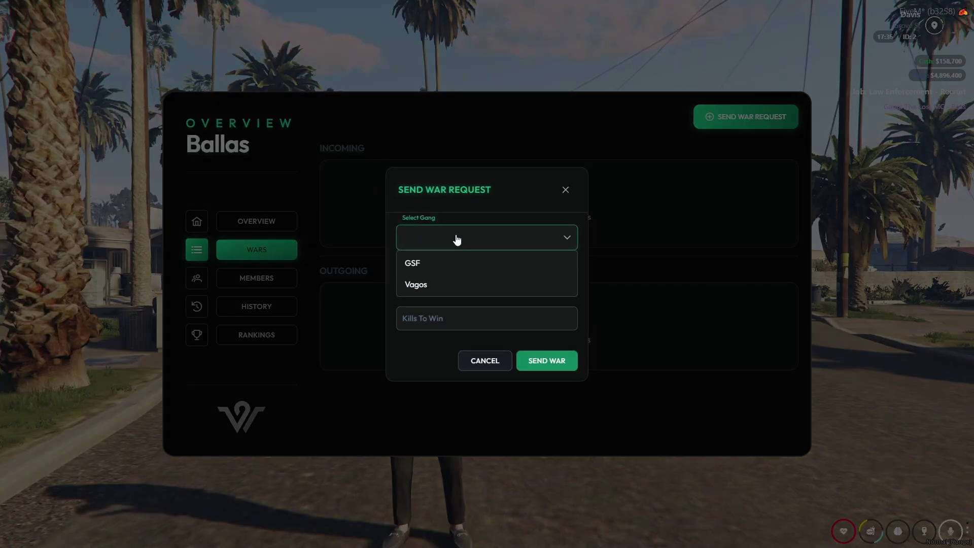
left_click(445, 283)
left_click(421, 315)
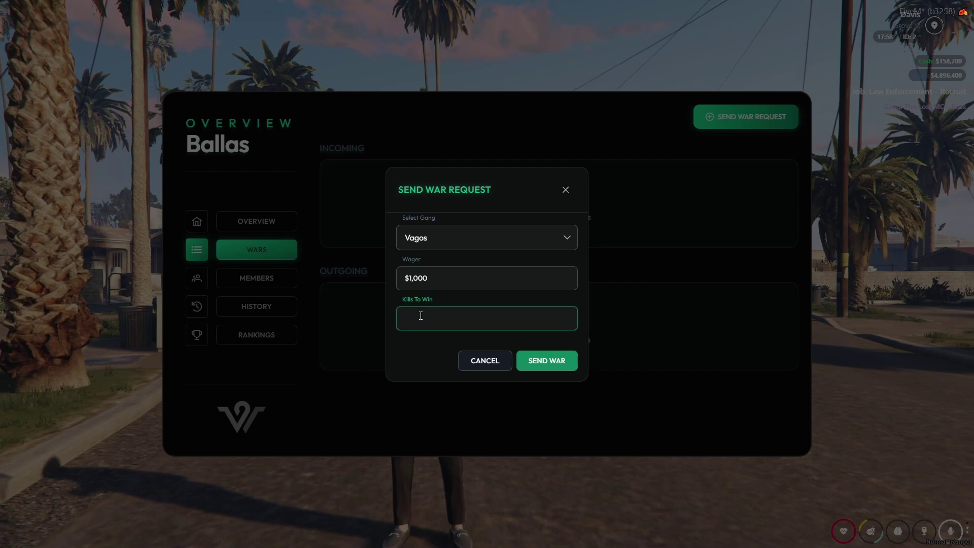
left_click(562, 366)
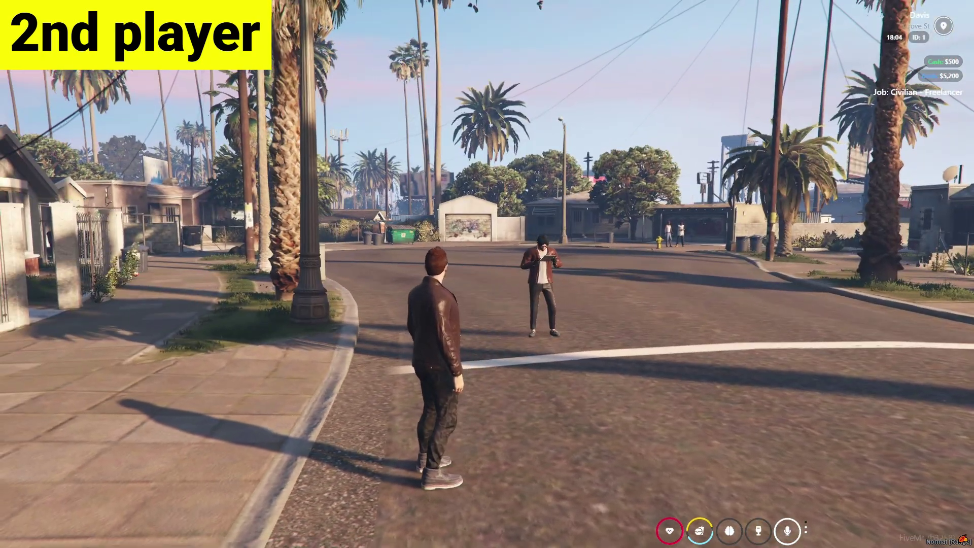
As the second player, open the Vagos tablet with F6 and accept the Ballas war on the Wars page.
key("F6")
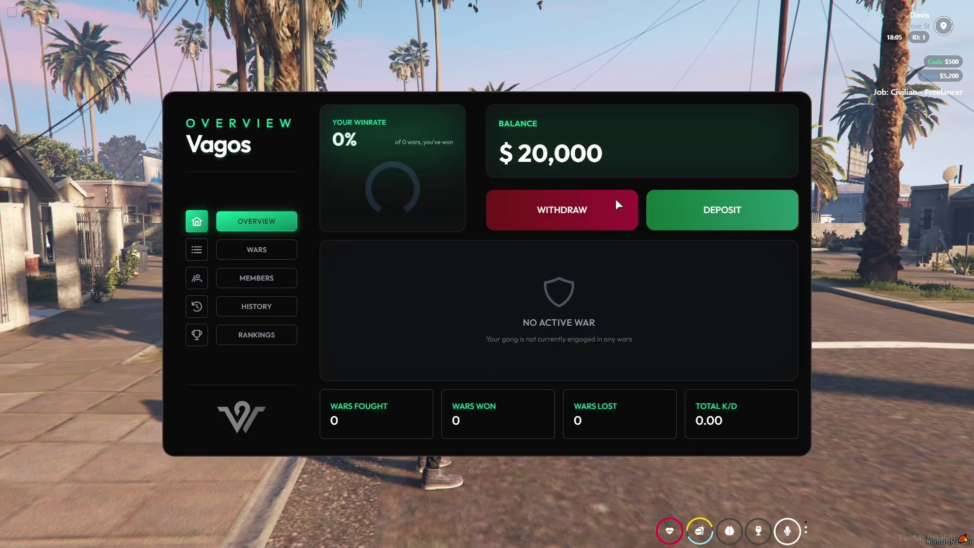
left_click(257, 306)
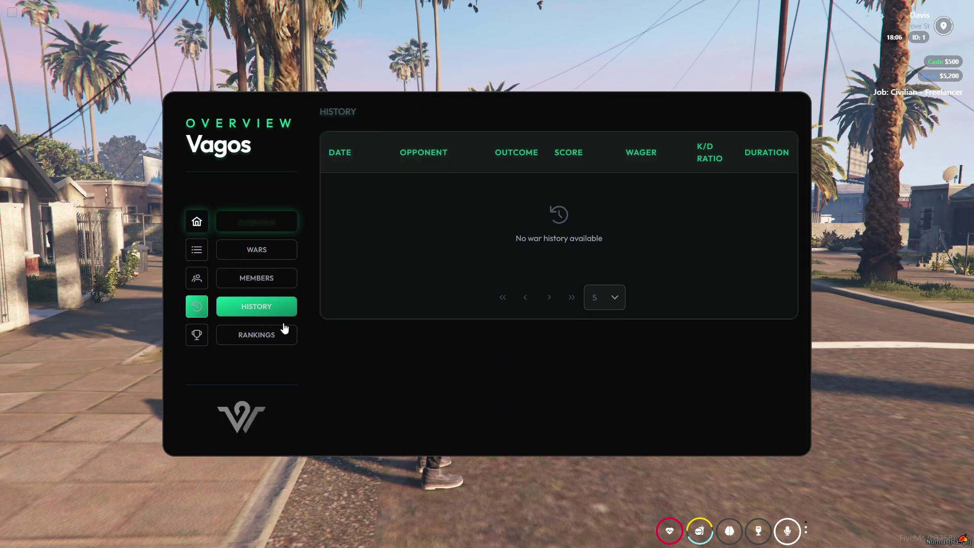
left_click(273, 278)
left_click(272, 254)
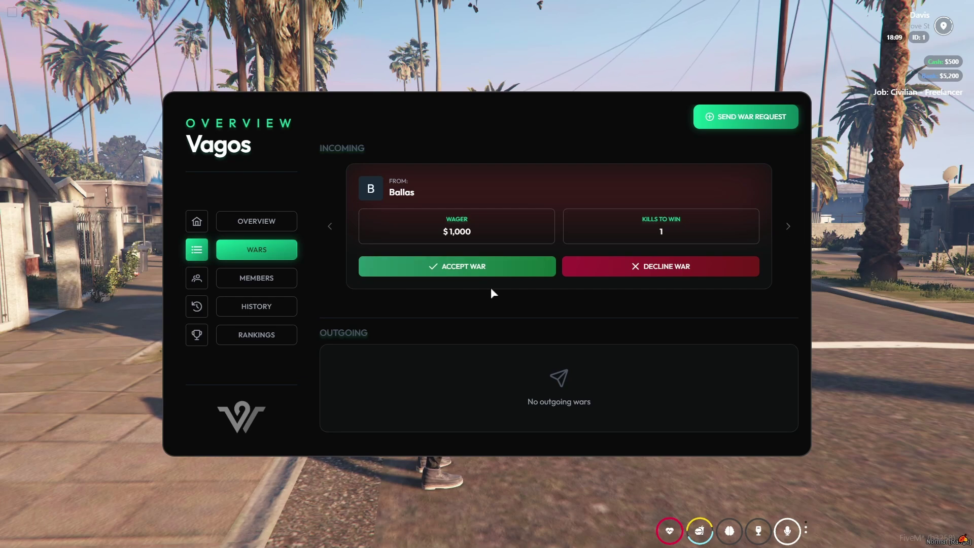
left_click(447, 268)
left_click(553, 306)
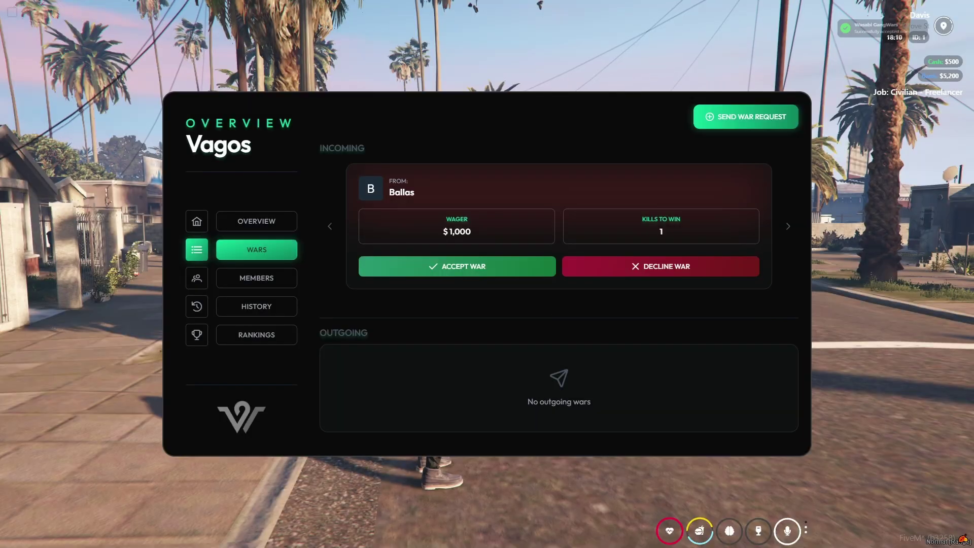